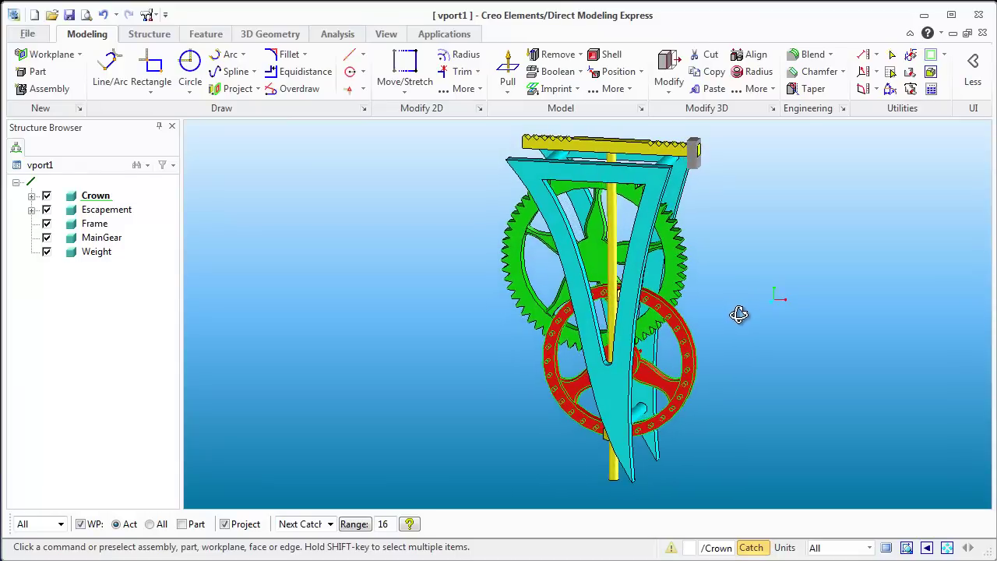
Step: Orbit the clock to a front view and select the short orange cross rod below the red wheel
scroll(703, 377, "up", 5)
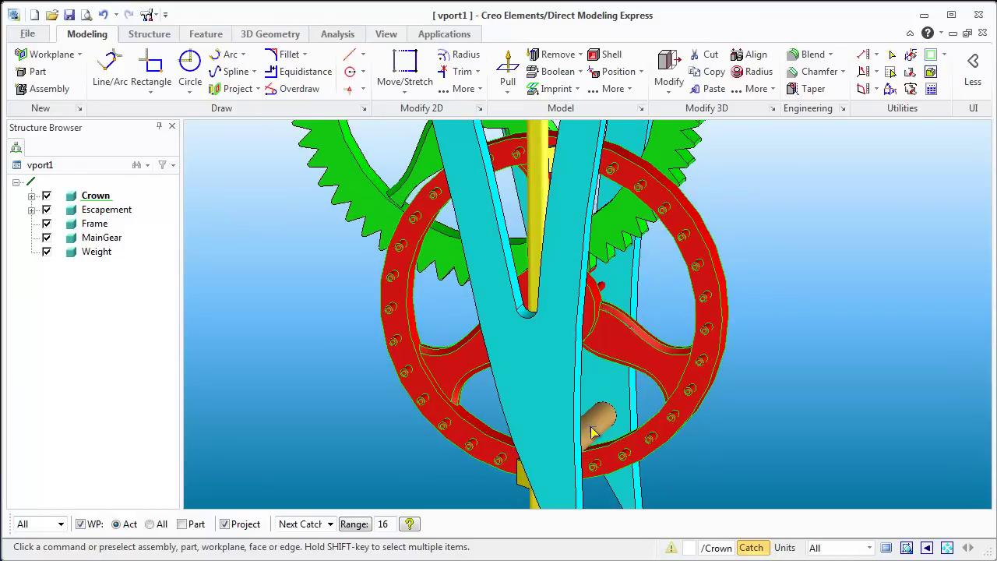
scroll(592, 433, "down", 5)
middle_click_drag(607, 205, 585, 395)
scroll(619, 358, "down", 3)
scroll(613, 450, "up", 5)
scroll(613, 450, "up", 4)
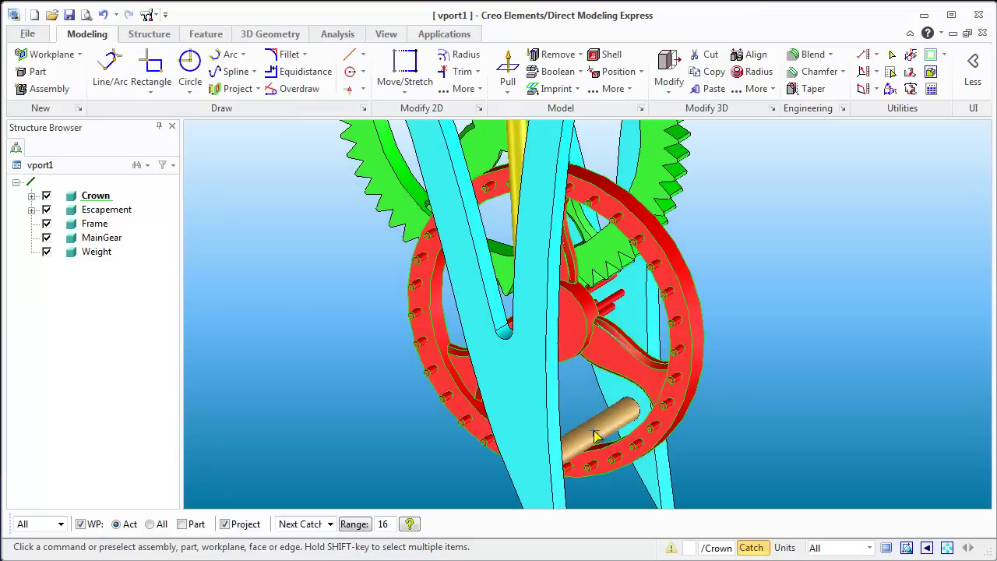
left_click(595, 437)
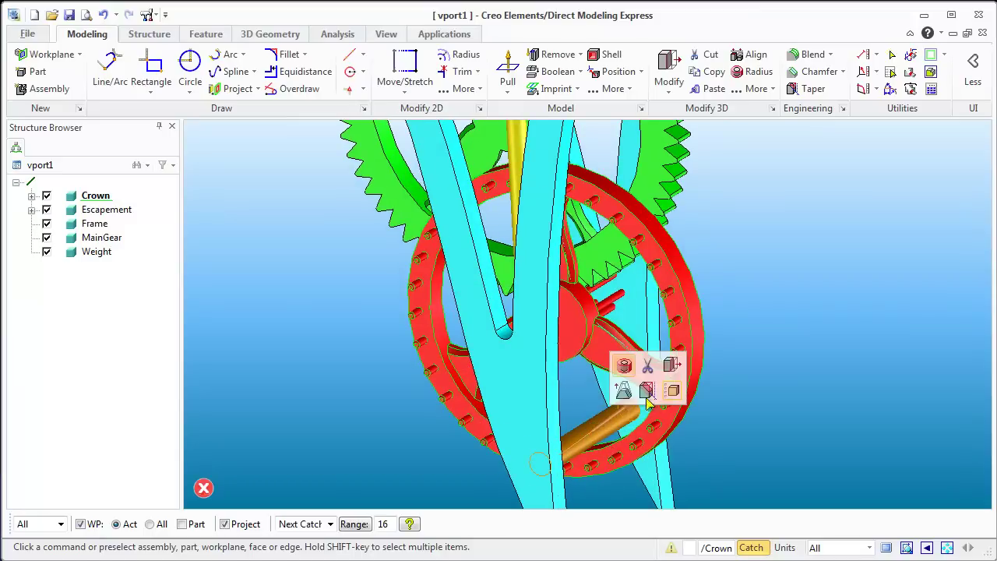
Step: With Move 3D, rotate the cross rod 40° level and slide it down between the frame plates
left_click(672, 390)
middle_click_drag(643, 401, 605, 433)
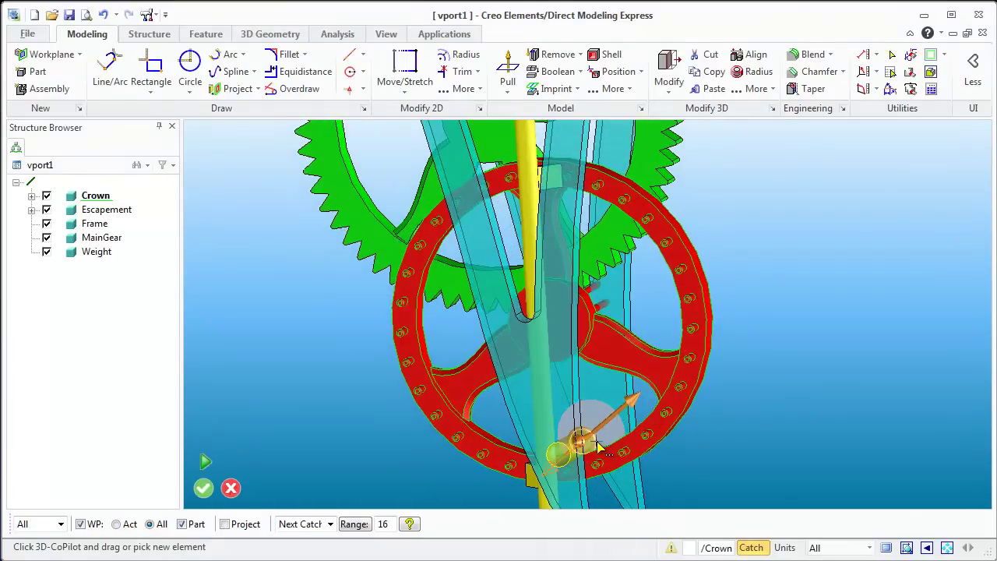
left_click_drag(595, 442, 602, 450)
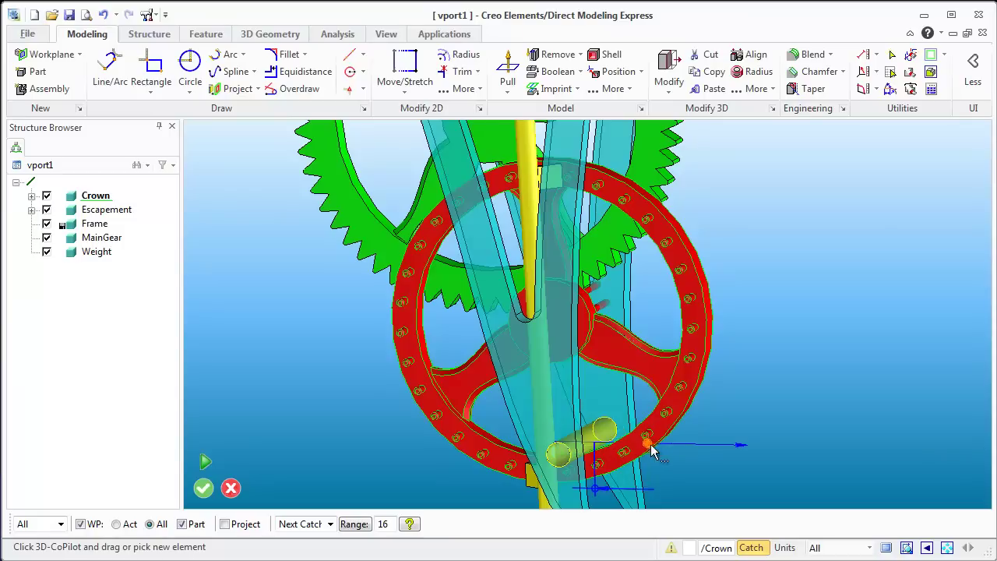
left_click_drag(647, 445, 645, 444)
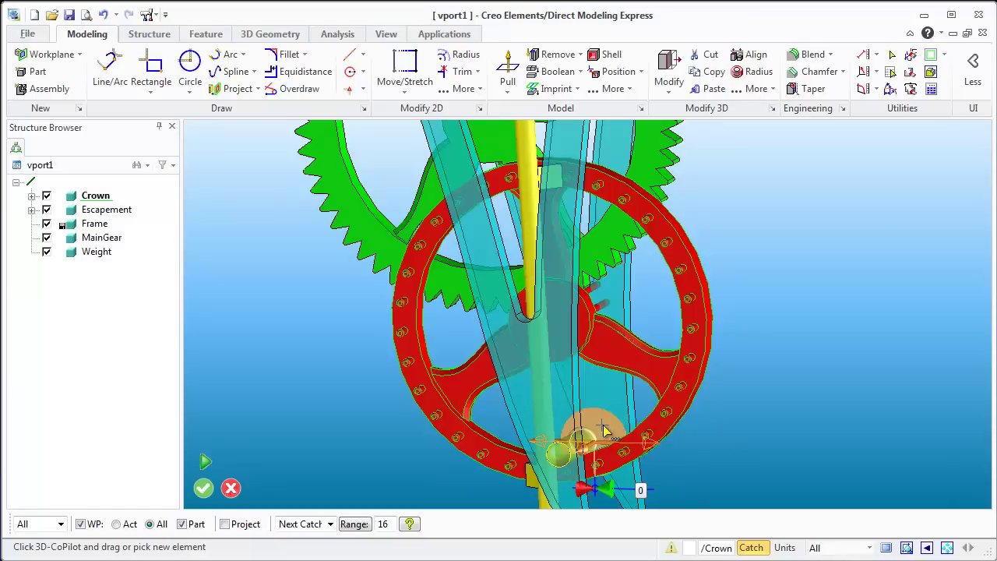
left_click_drag(604, 428, 621, 477)
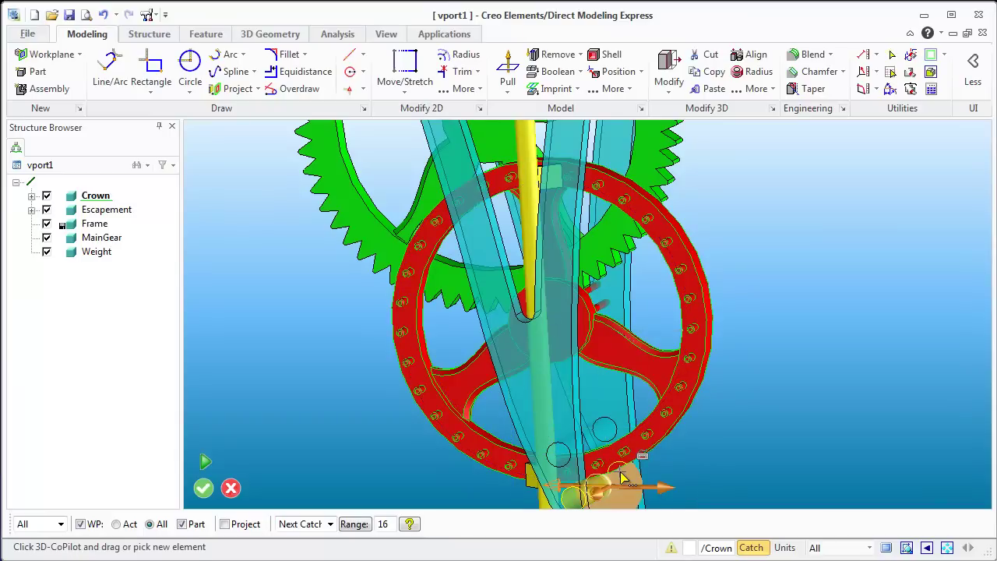
middle_click(622, 477)
scroll(635, 468, "up", 5)
middle_click_drag(639, 460, 615, 464)
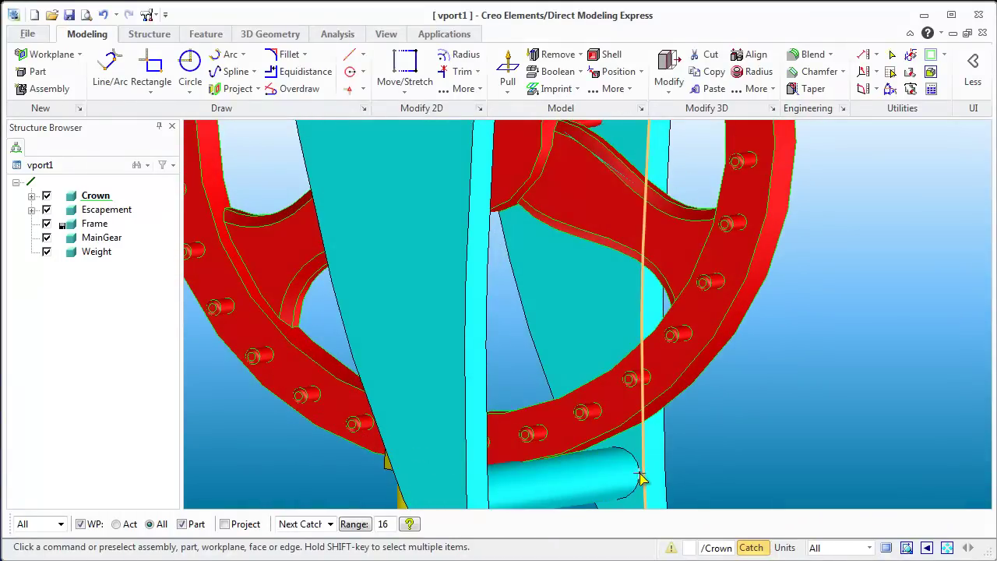
scroll(630, 478, "down", 3)
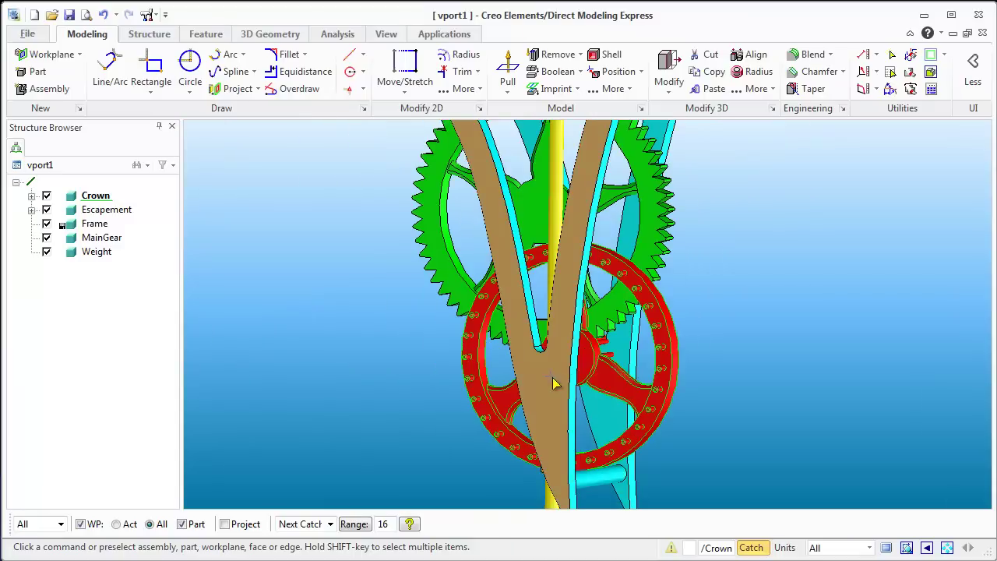
Step: Orbit around the whole clock and select the bottom edge of the frame leg
scroll(520, 423, "down", 3)
mouse_move(520, 423)
middle_mouse_down()
mouse_move(516, 345)
mouse_move(501, 380)
mouse_move(524, 437)
middle_mouse_up()
scroll(550, 479, "up", 5)
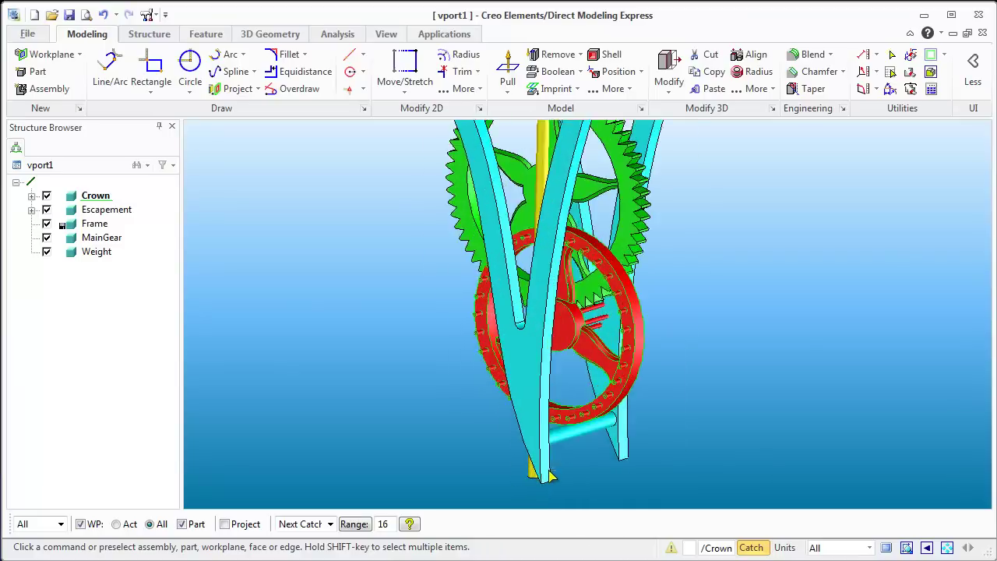
scroll(553, 499, "down", 3)
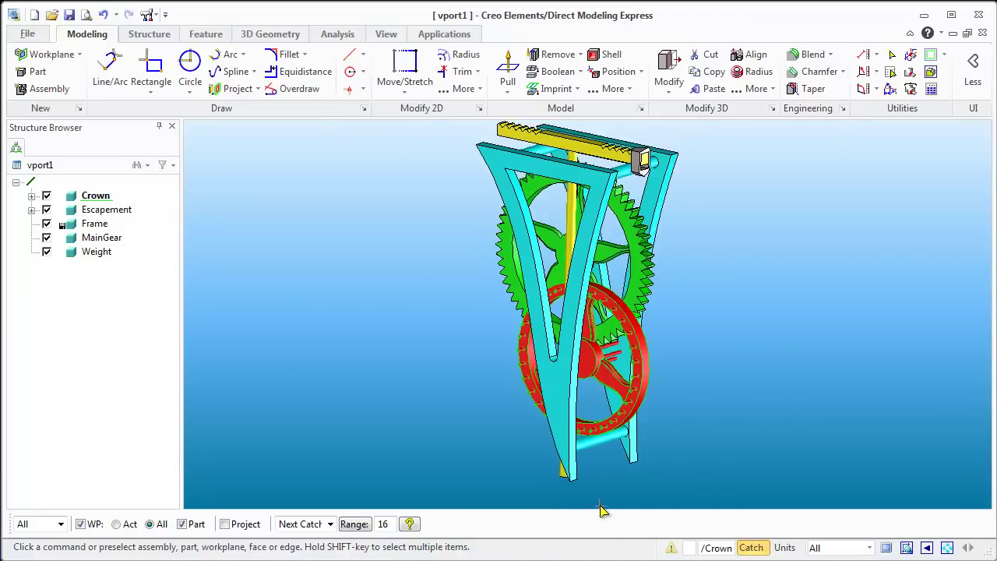
scroll(584, 503, "up", 4)
scroll(572, 491, "up", 3)
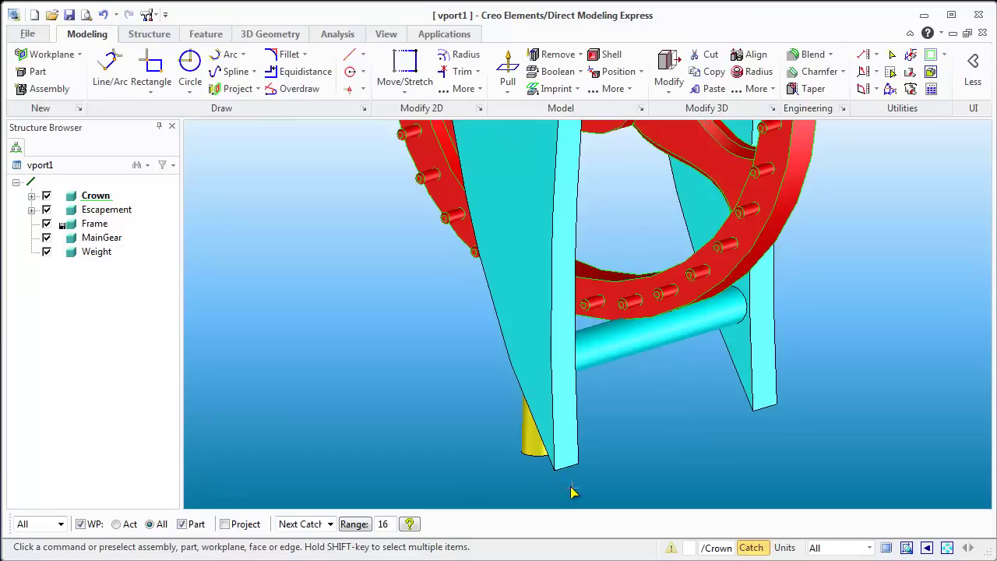
left_click(567, 472)
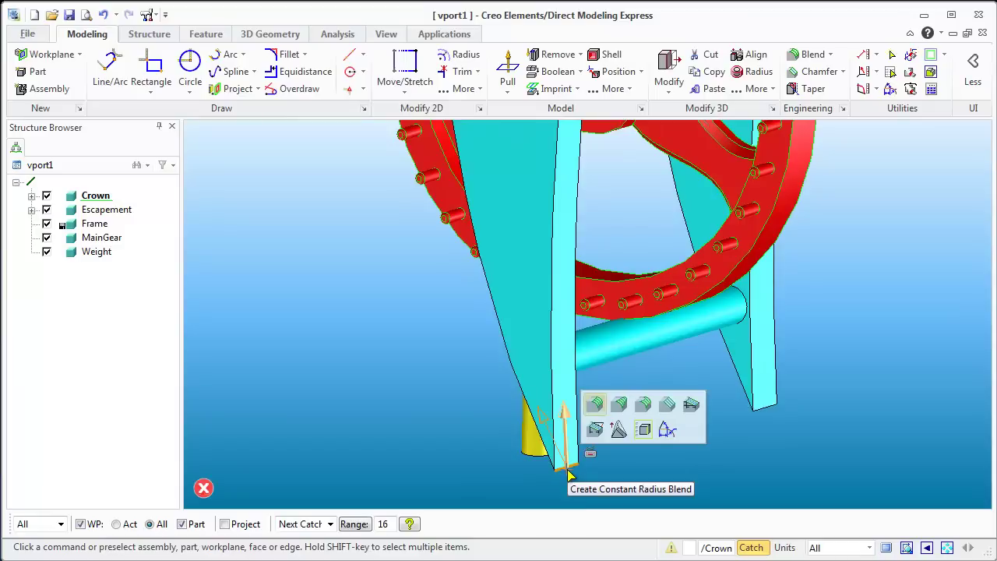
Step: Stretch the bottom edge with a 70° tilt and an 11 shift, dismissing the error and confirming
left_click(621, 433)
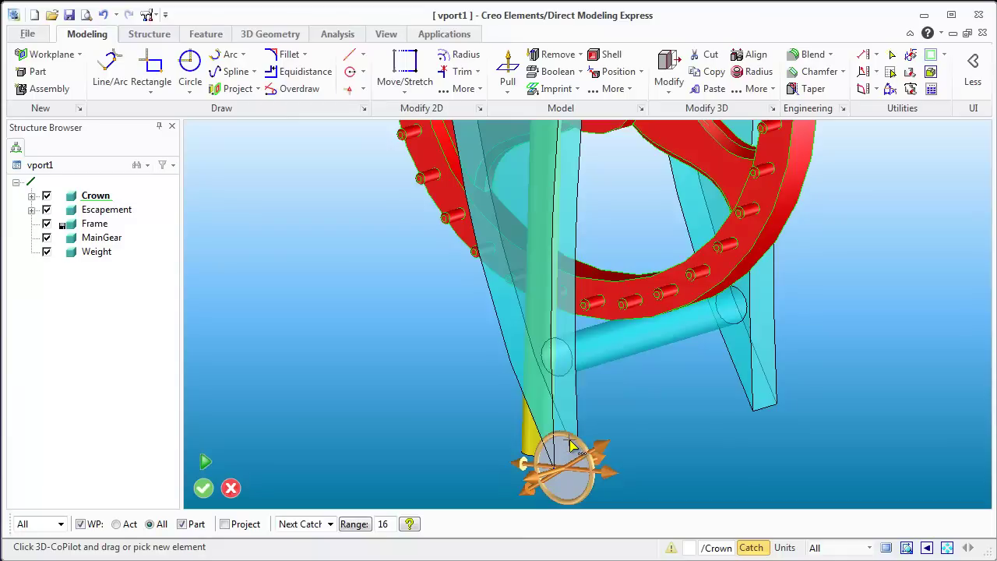
left_click_drag(571, 443, 592, 473)
middle_click_drag(591, 473, 656, 505)
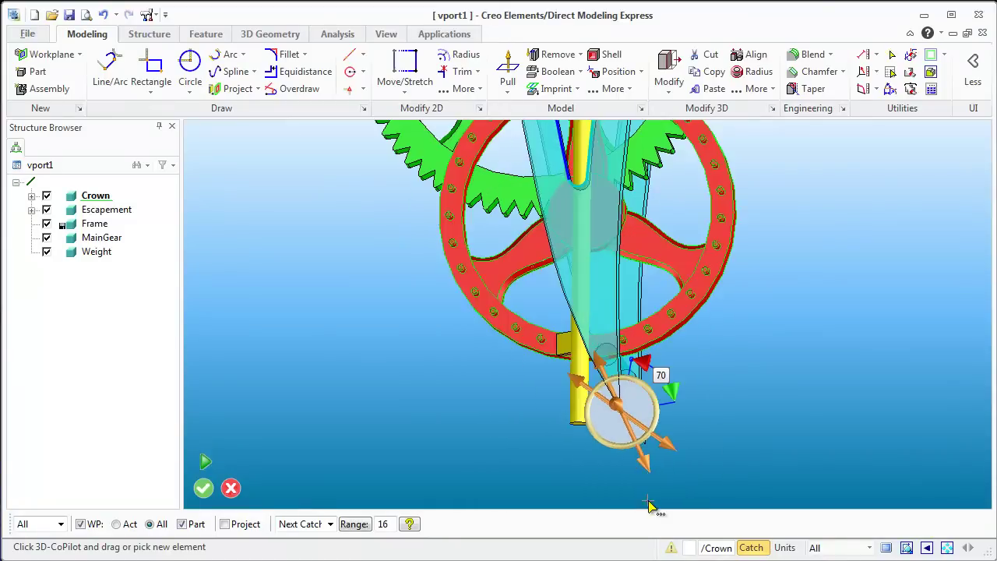
left_click_drag(643, 465, 666, 485)
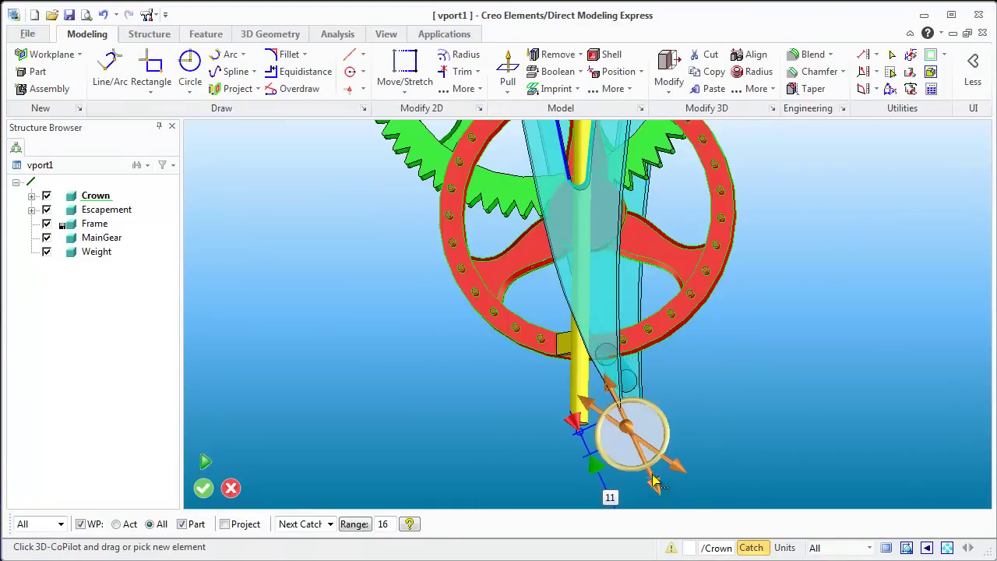
middle_click(698, 421)
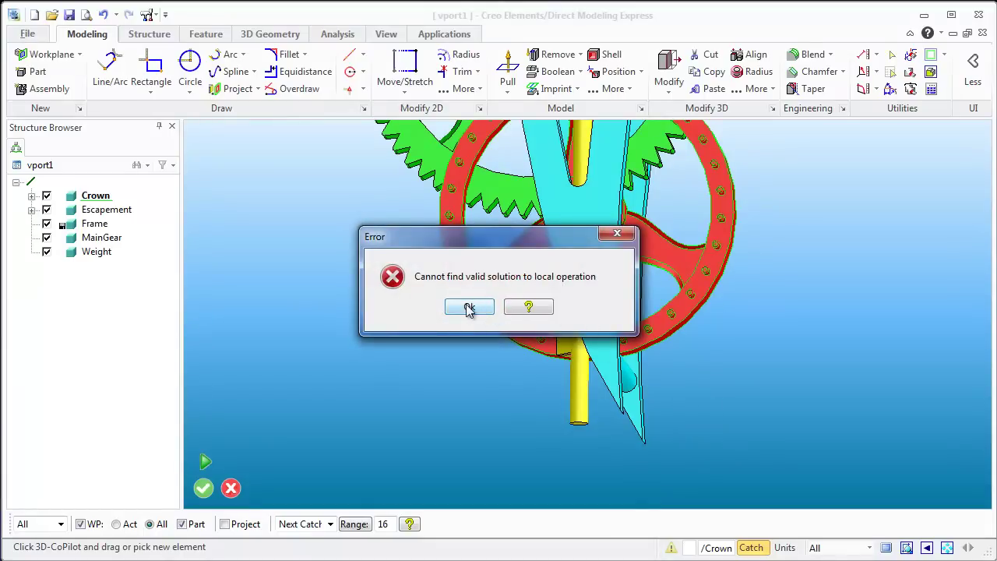
left_click(469, 308)
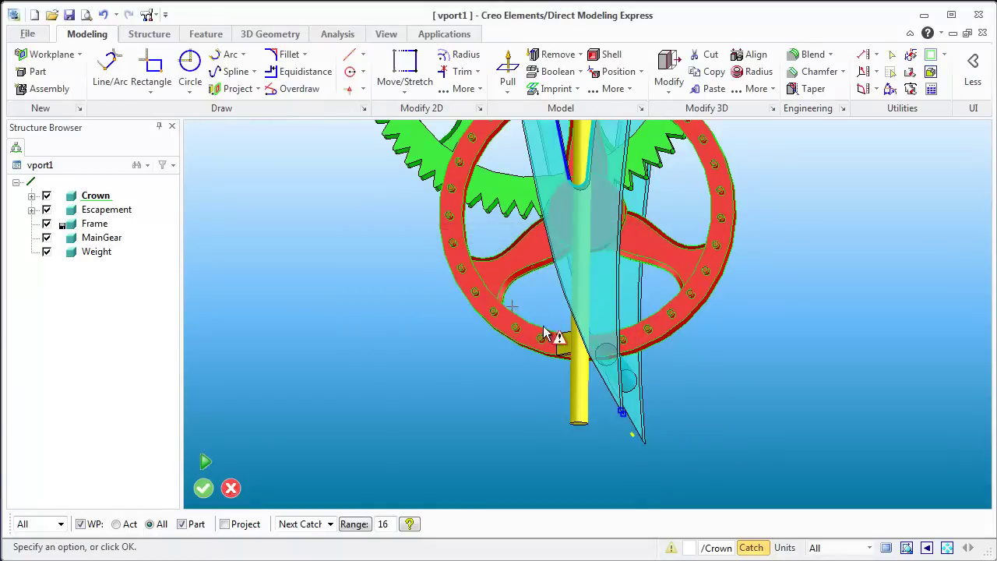
middle_click_drag(585, 356, 561, 387)
middle_click(580, 388)
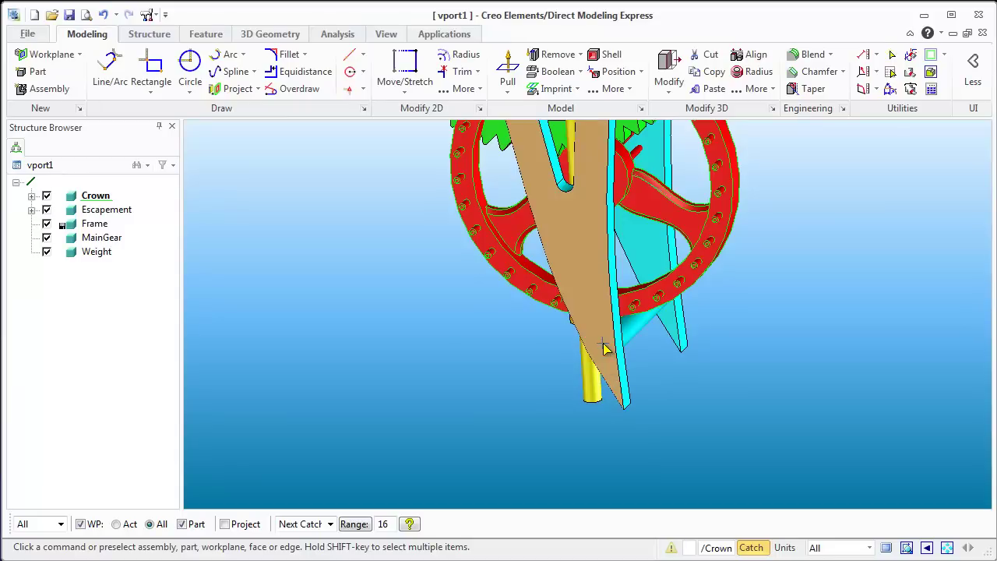
Step: Pick the front frame plate and set Frame as the active part in the Structure Browser
scroll(600, 339, "down", 5)
middle_click_drag(600, 339, 633, 262)
scroll(631, 180, "up", 3)
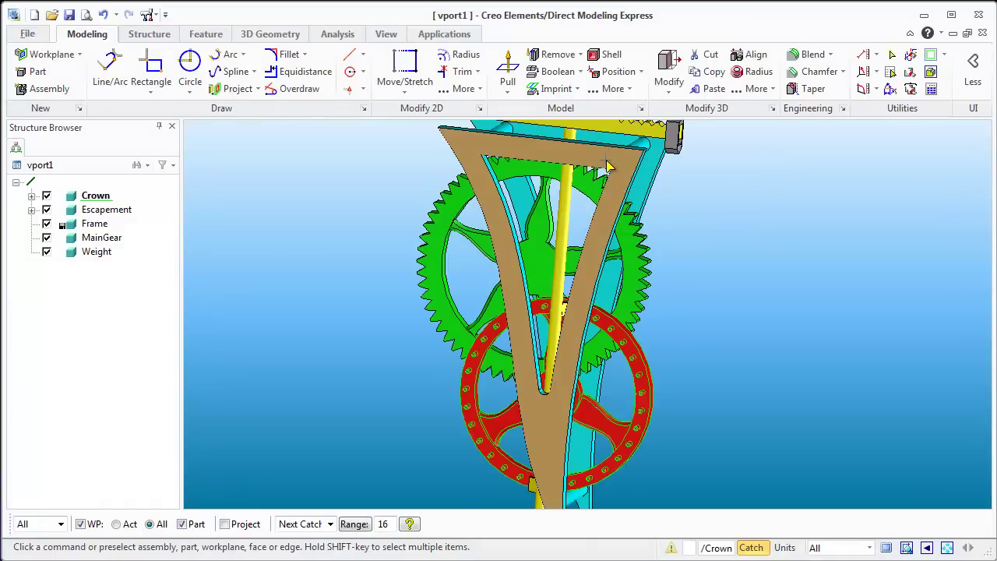
left_click(607, 165)
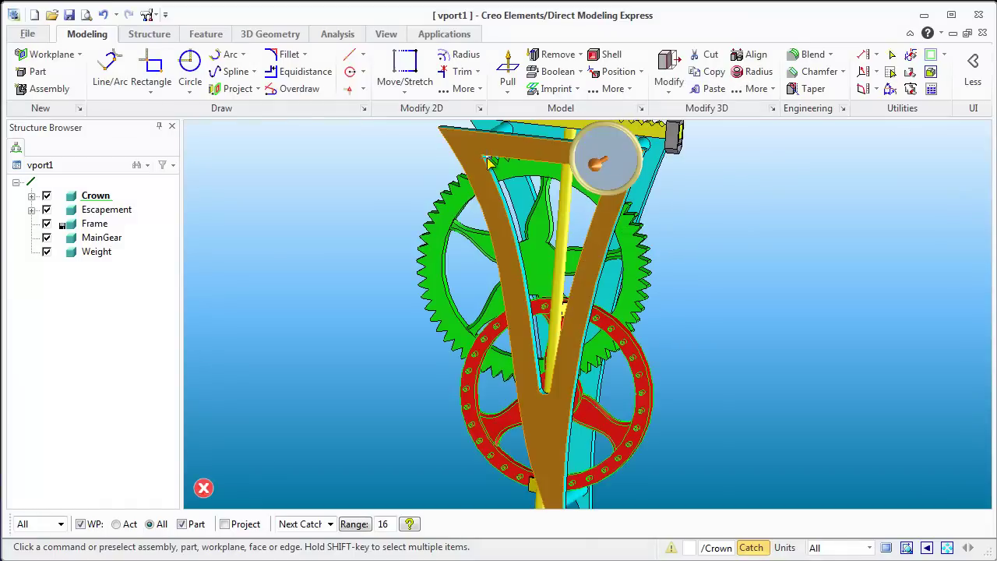
right_click(97, 224)
left_click(146, 273)
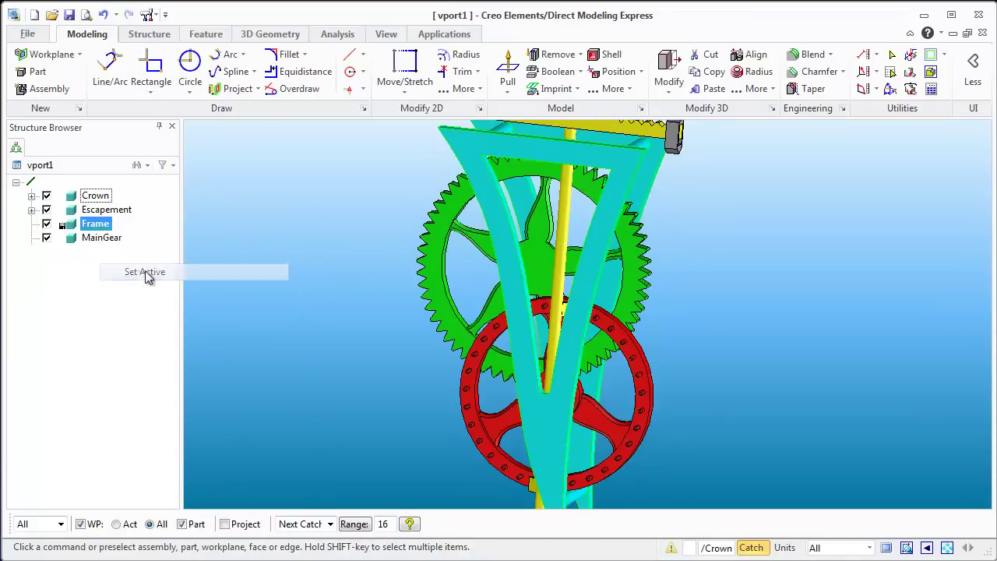
left_click(524, 155)
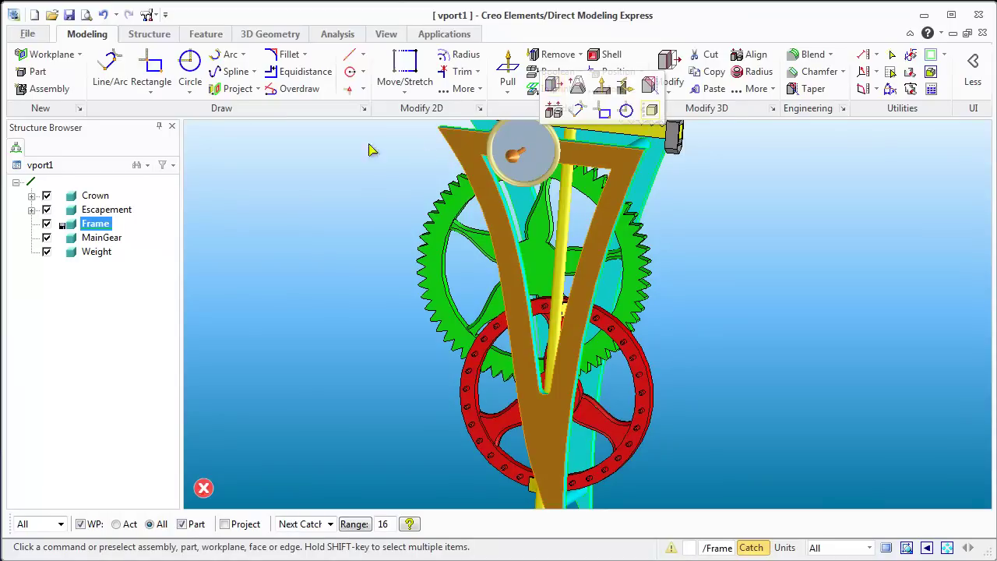
Step: Create workplane w1 on the frame plate's face and turn the view face-on to it
left_click(81, 56)
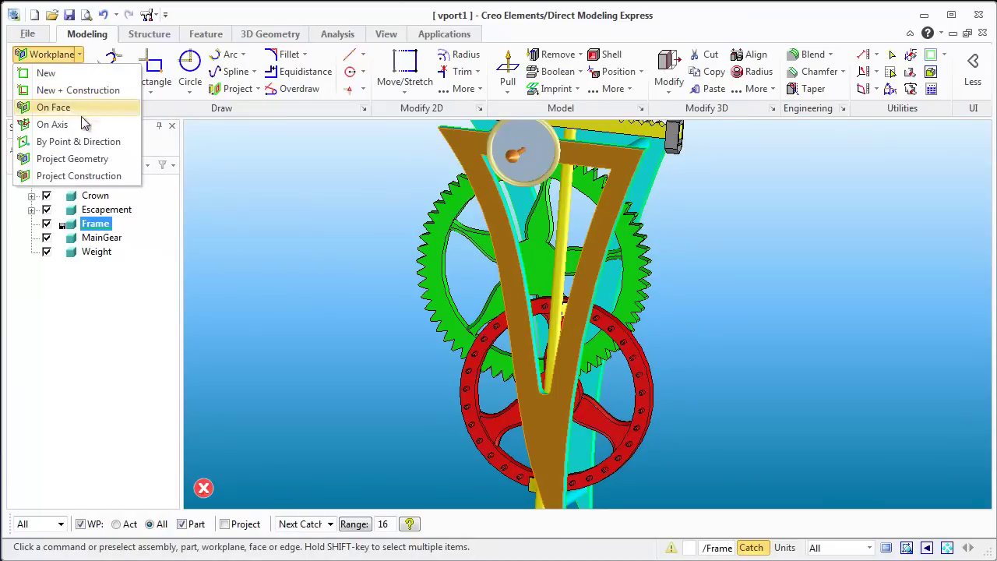
left_click(73, 159)
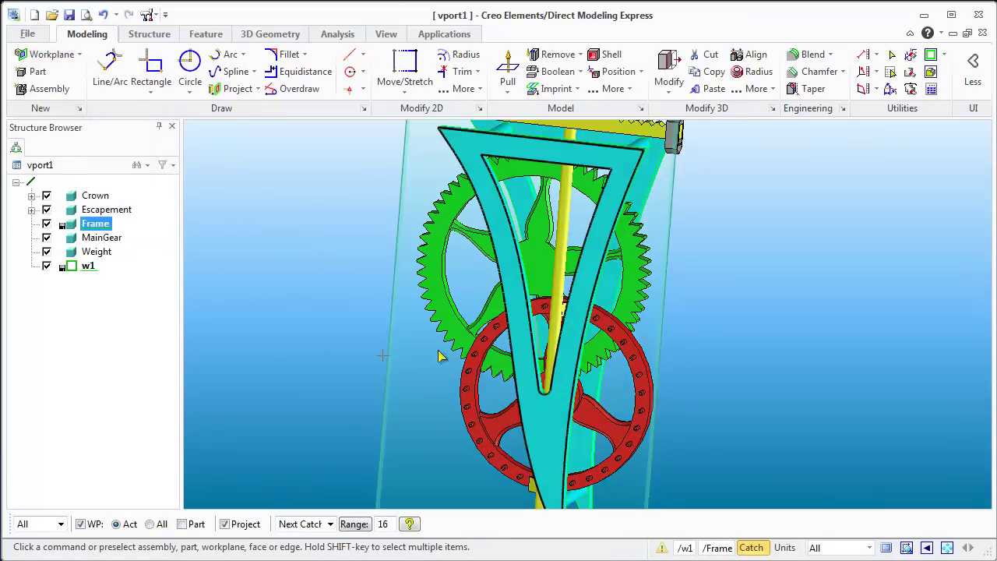
middle_click_drag(474, 401, 565, 403)
scroll(546, 405, "down", 3)
scroll(564, 403, "up", 5)
scroll(537, 468, "down", 2)
scroll(541, 452, "down", 3)
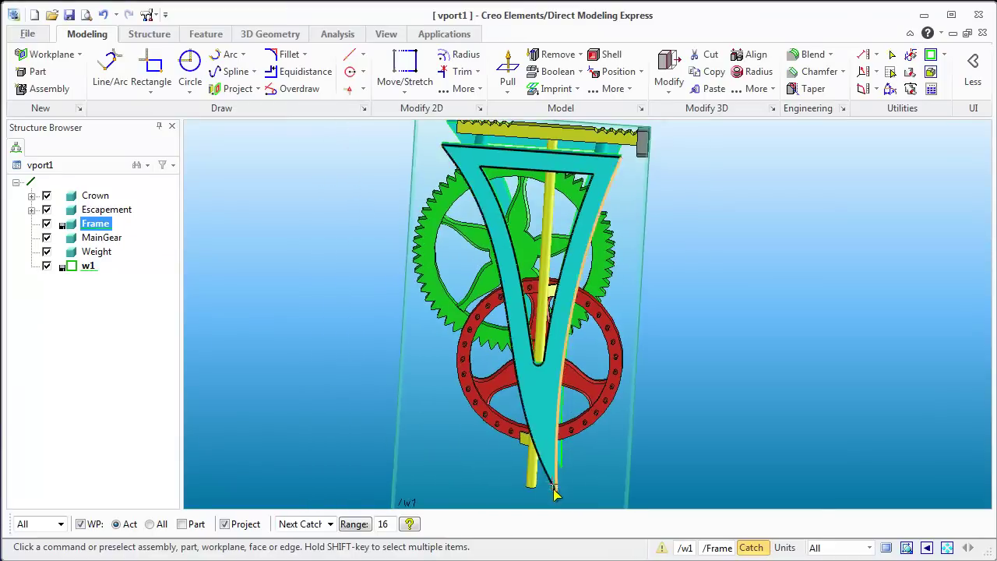
scroll(558, 492, "up", 5)
scroll(562, 491, "down", 5)
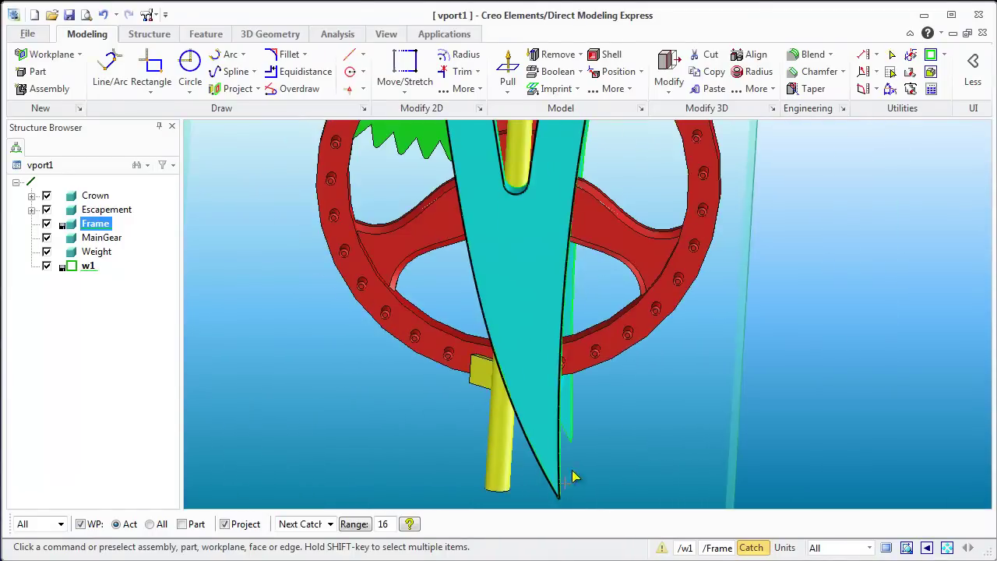
mouse_move(585, 401)
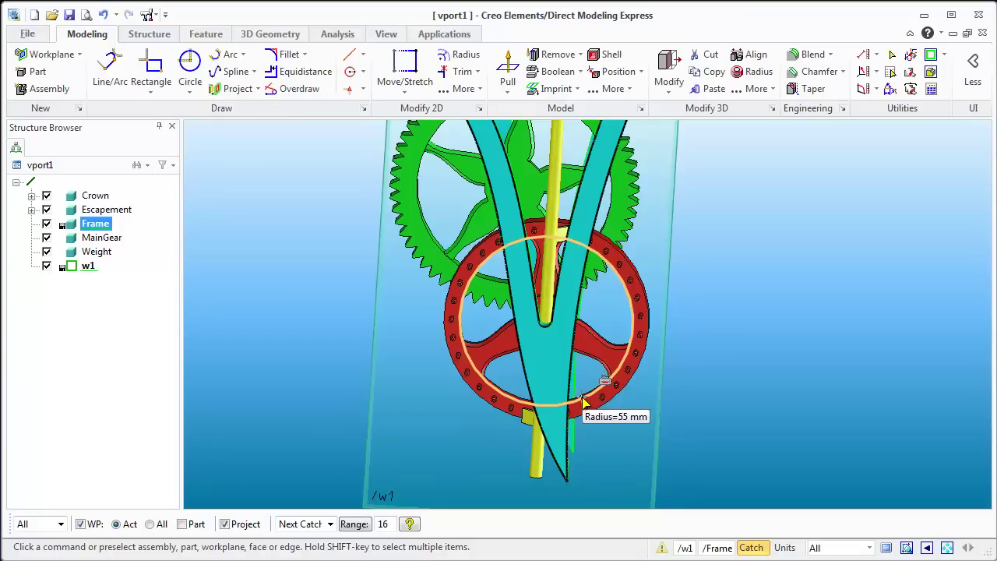
scroll(584, 401, "down", 2)
middle_click_drag(584, 401, 596, 398)
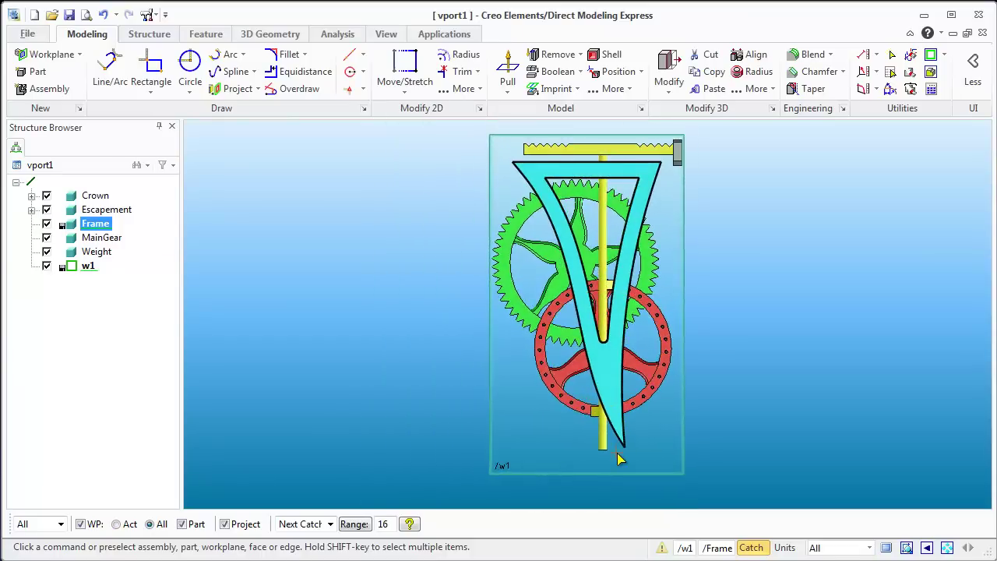
scroll(603, 412, "up", 3)
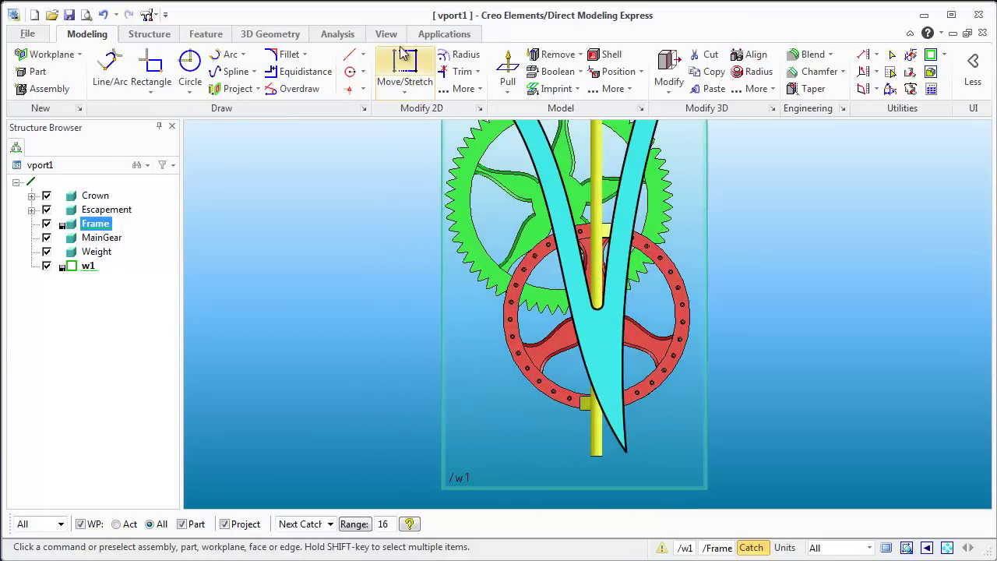
Step: Create an equidistant contour at -10 inside the frame outline edge
left_click(583, 362)
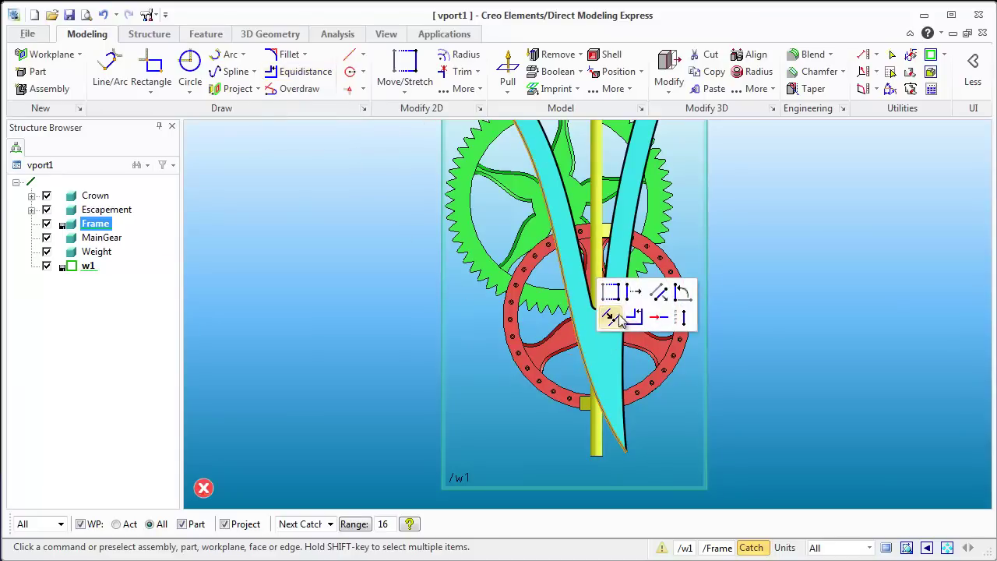
left_click(634, 316)
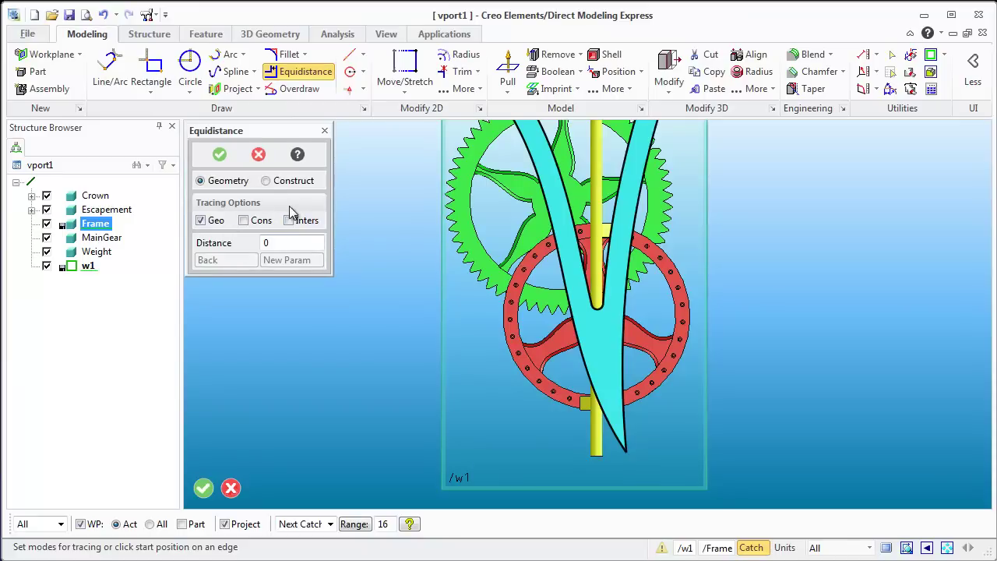
left_click(586, 364)
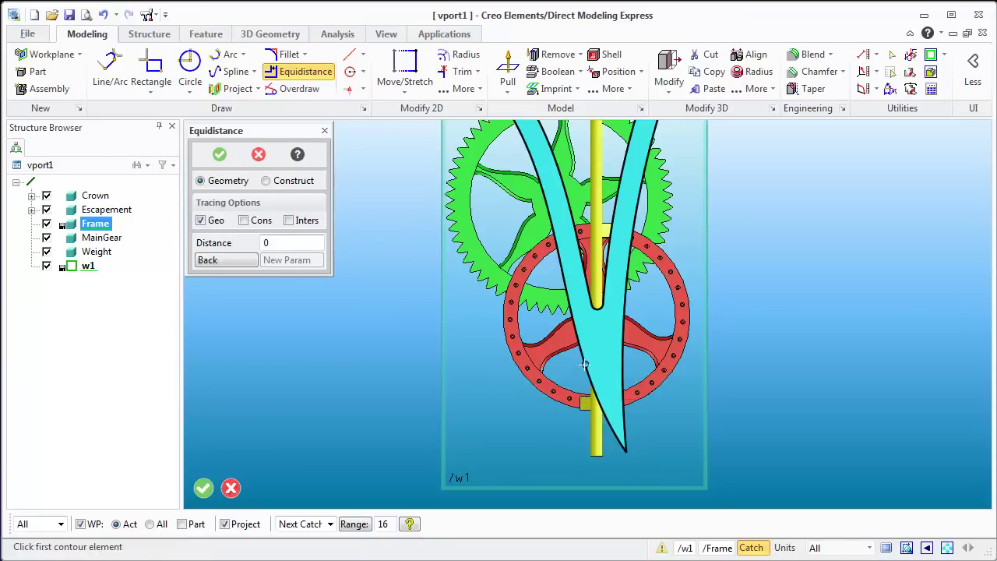
left_click(624, 368)
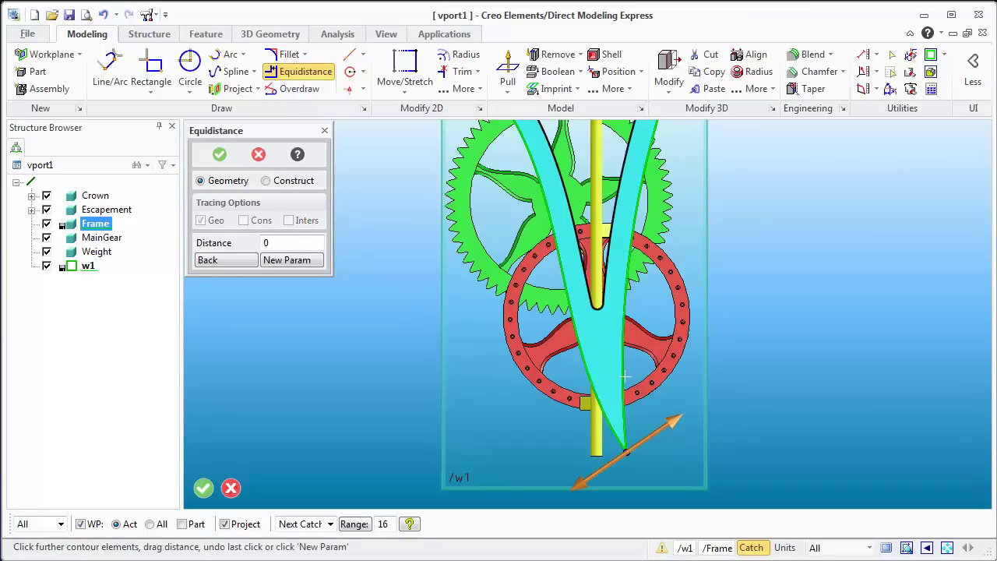
mouse_move(672, 421)
left_mouse_down()
mouse_move(681, 410)
mouse_move(668, 429)
mouse_move(649, 433)
mouse_move(686, 414)
mouse_move(654, 427)
left_mouse_up()
scroll(654, 427, "down", 1)
scroll(655, 426, "down", 2)
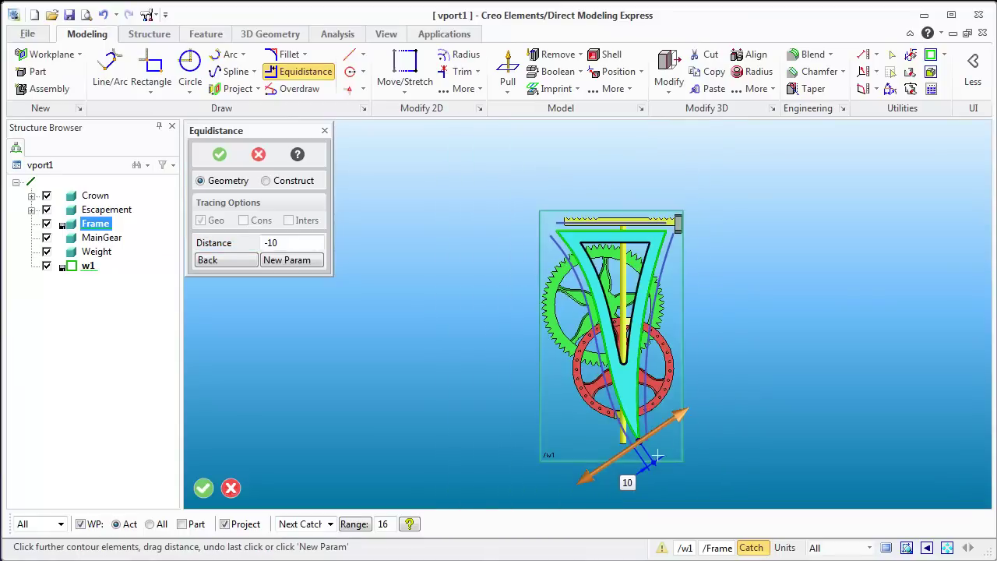
scroll(650, 445, "up", 1)
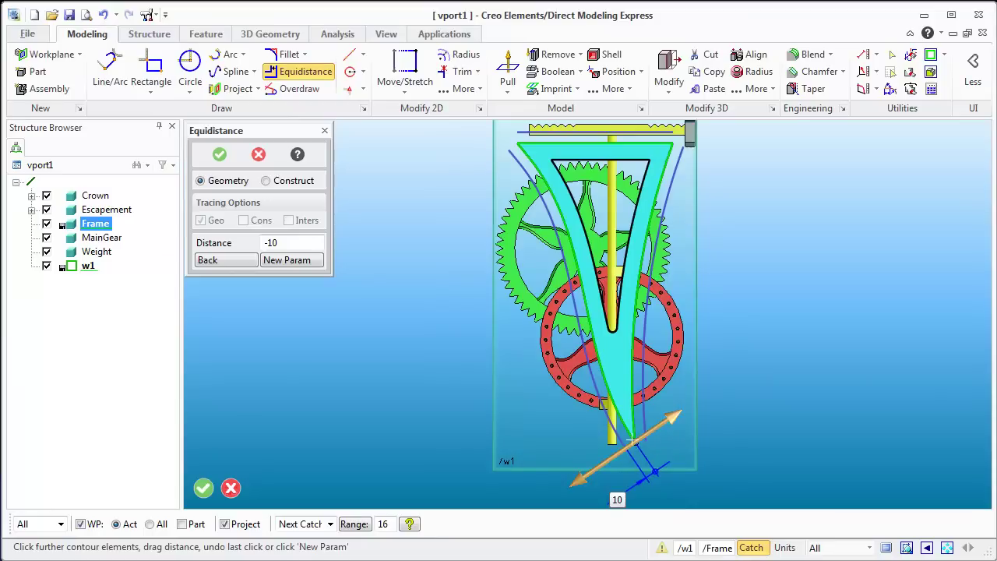
middle_click(734, 438)
scroll(558, 193, "up", 2)
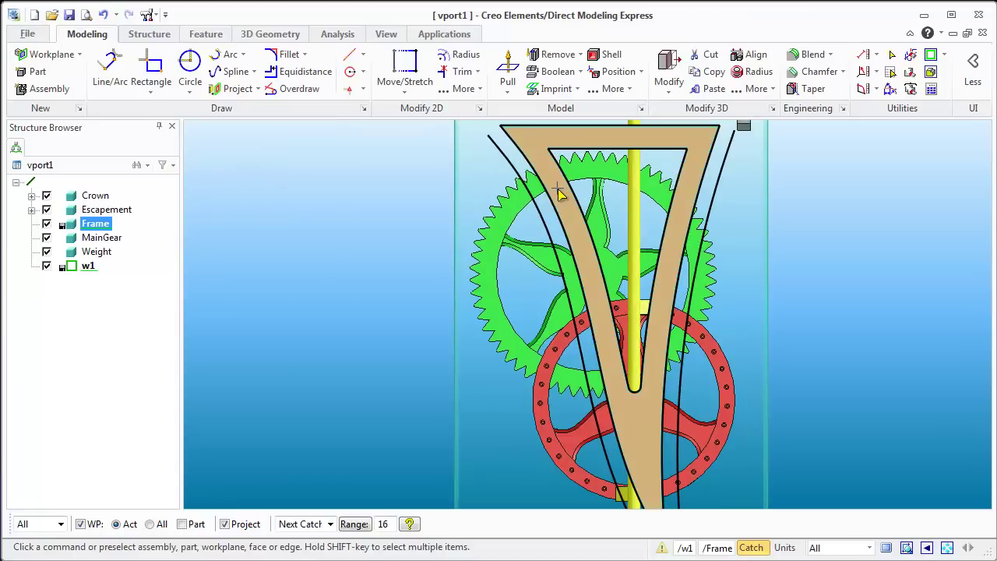
Step: Delete the leftover profile line along the frame's right edge
left_click(909, 59)
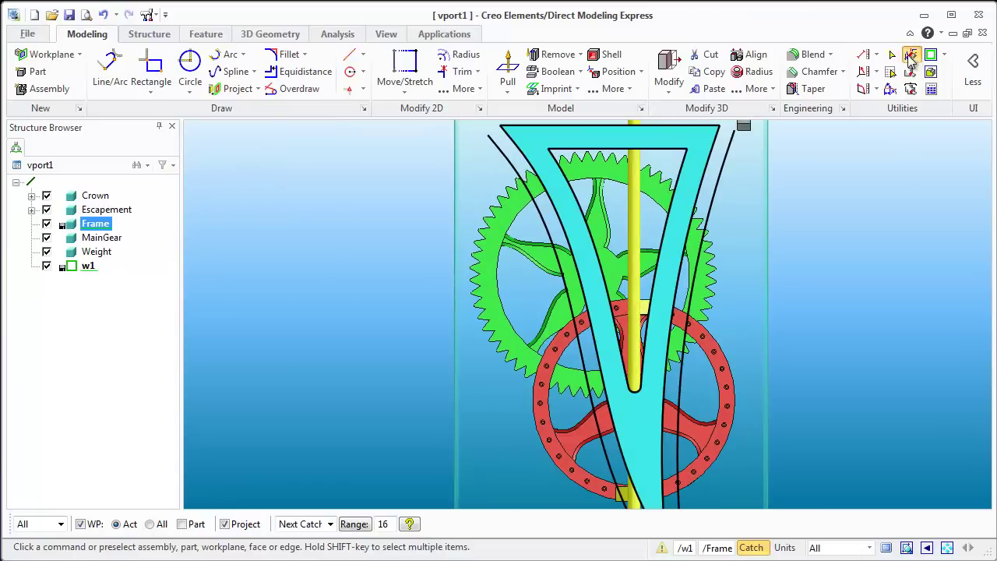
left_click(724, 155)
scroll(581, 278, "down", 3)
scroll(659, 272, "up", 5)
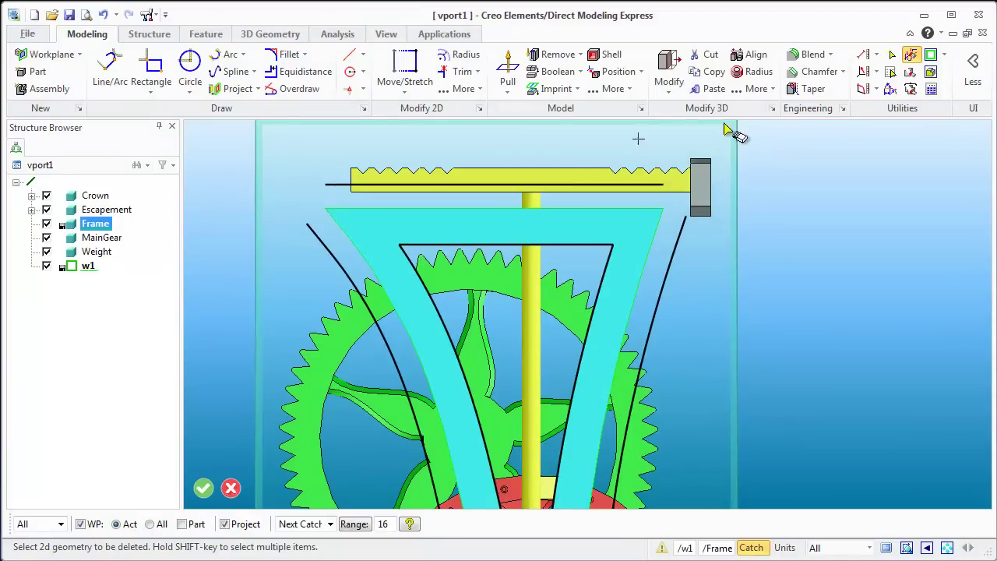
Step: Trim the rack line against the right-hand curve, undoing an unwanted trim of the curve's lower part
left_click(462, 74)
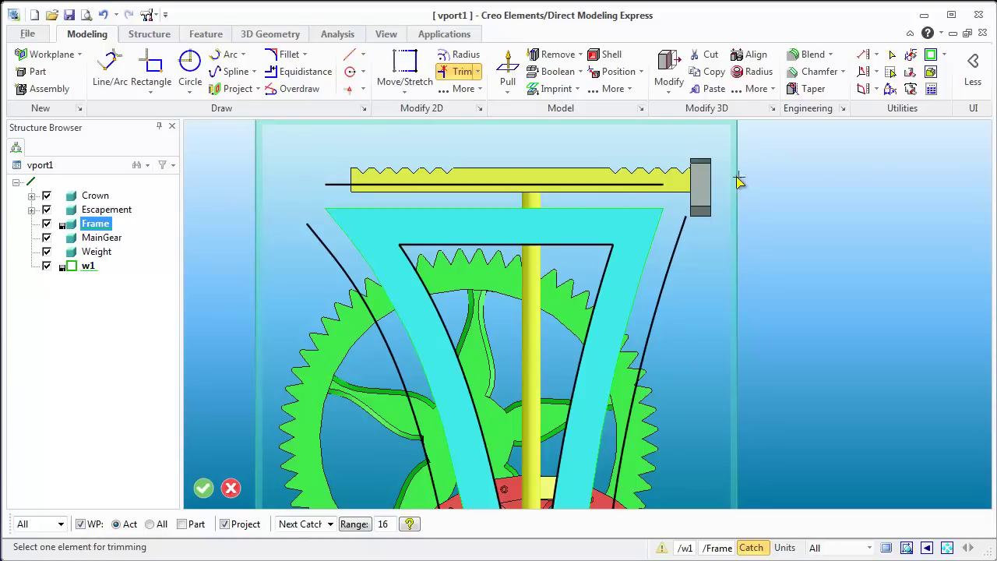
left_click(674, 184)
left_click(617, 186)
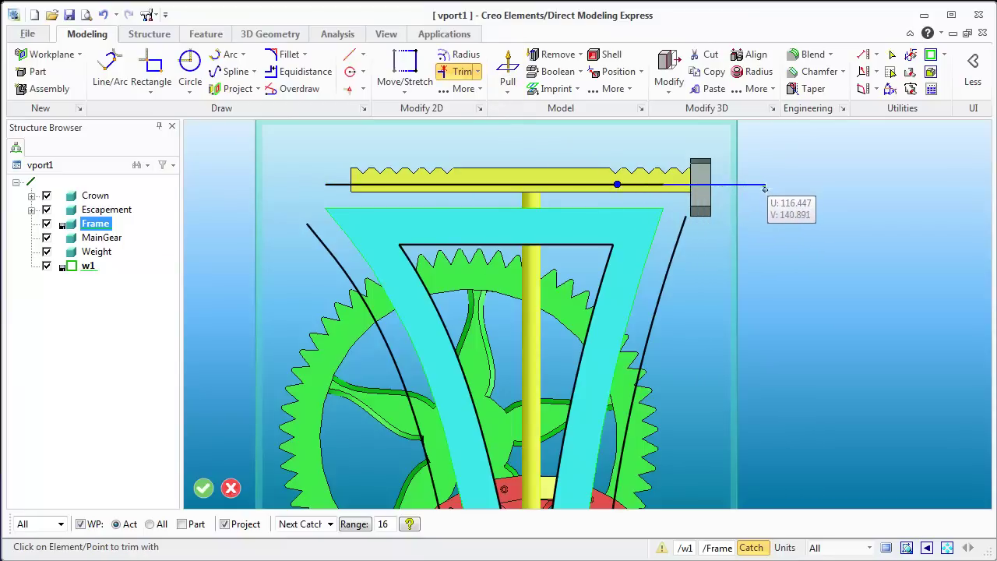
left_click(676, 243)
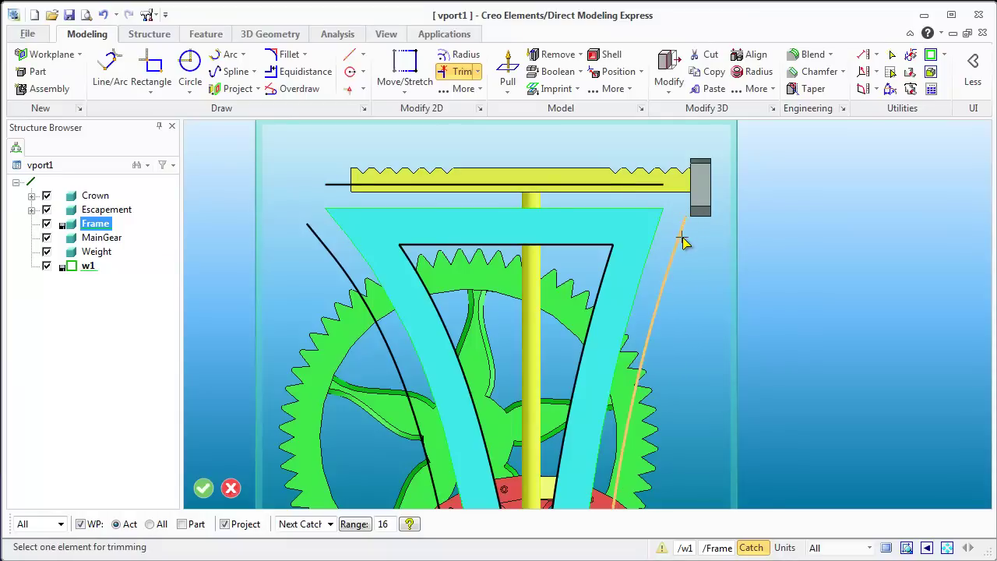
left_click(680, 242)
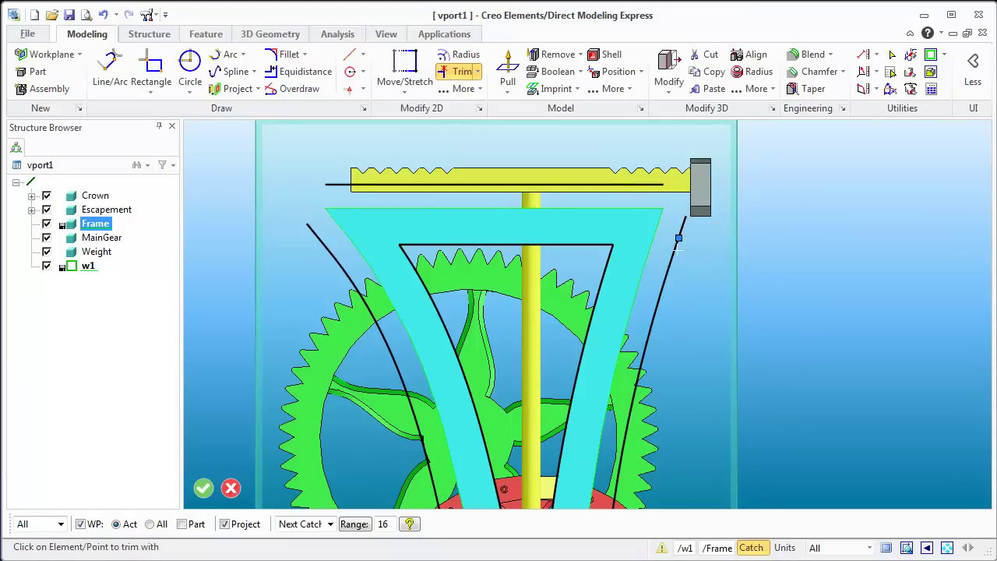
left_click(667, 294)
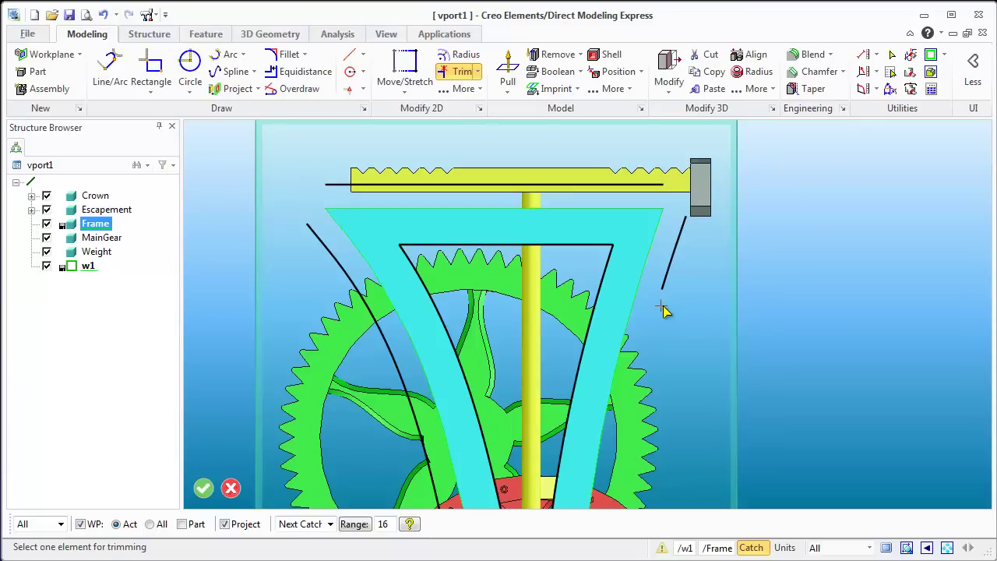
key("ctrl+z")
left_click(672, 270)
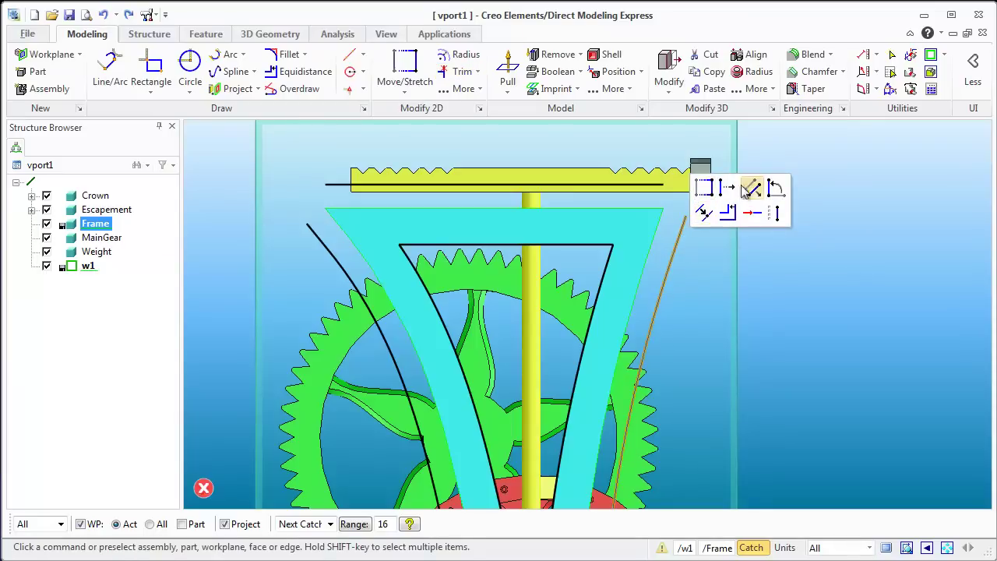
Step: Trim the right-hand curve near the end block and extend the horizontal line rightward
left_click(461, 71)
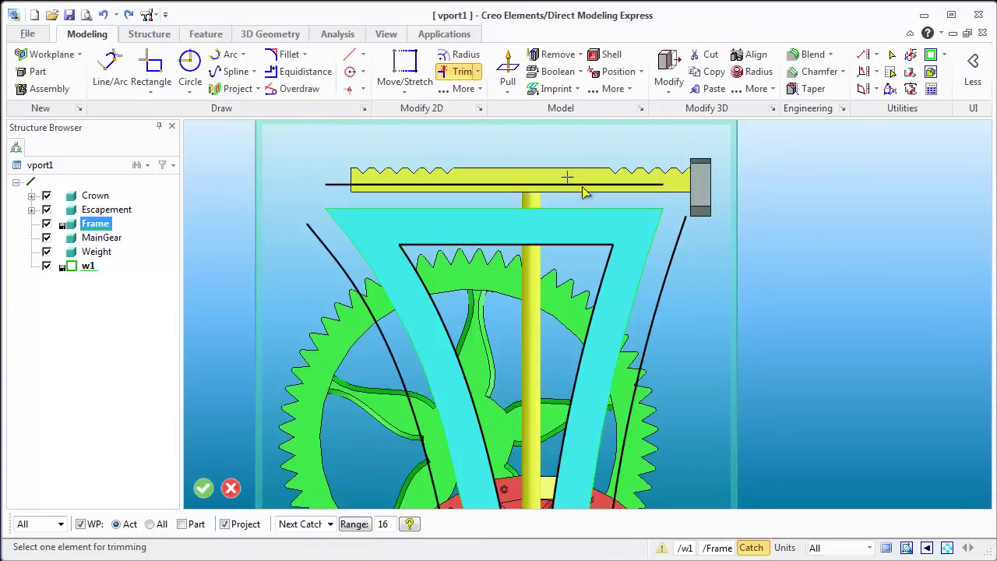
left_click(674, 249)
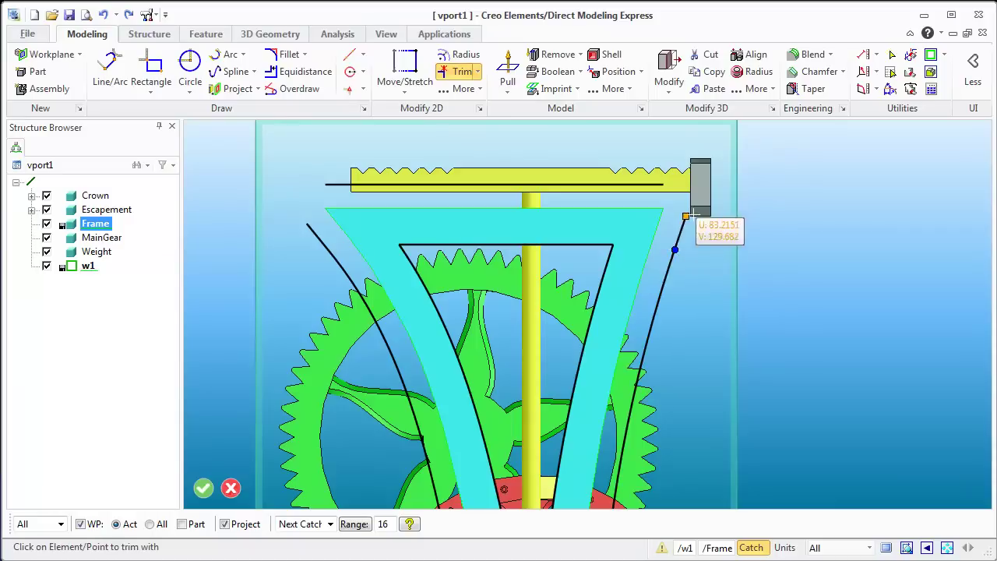
left_click(729, 153)
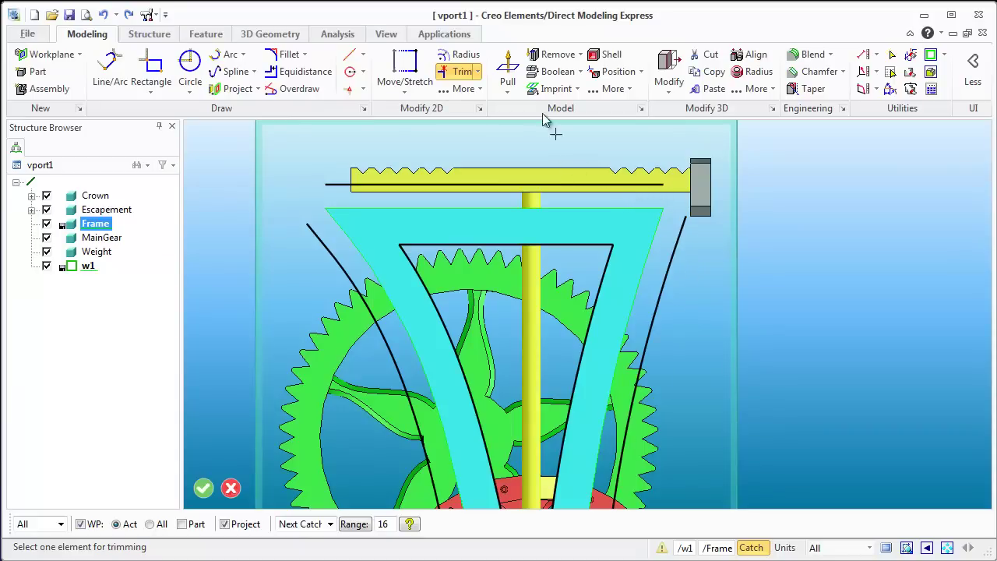
left_click(624, 183)
left_click(751, 184)
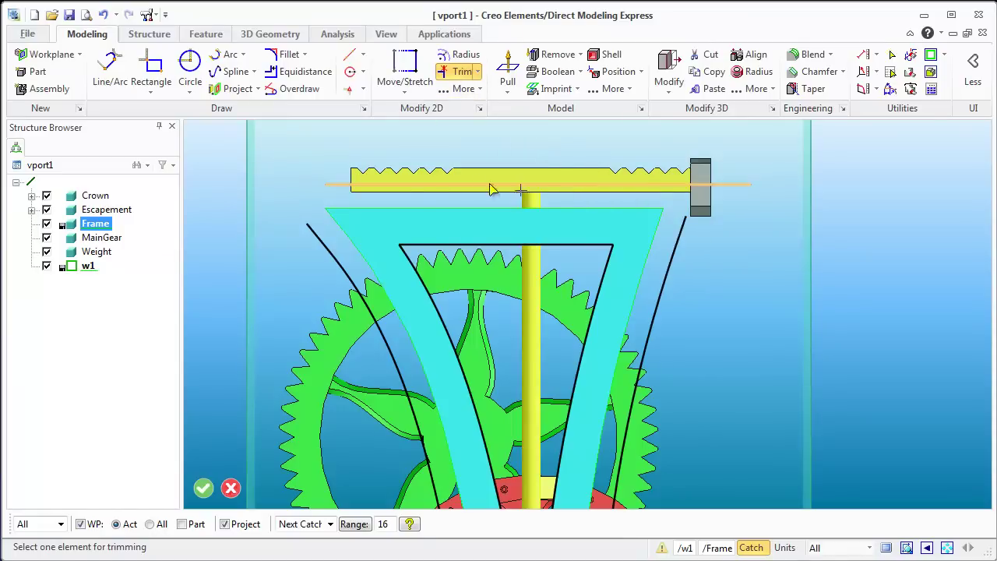
Step: Extend the horizontal line farther left and trim the right-hand curve at that line
left_click(382, 185)
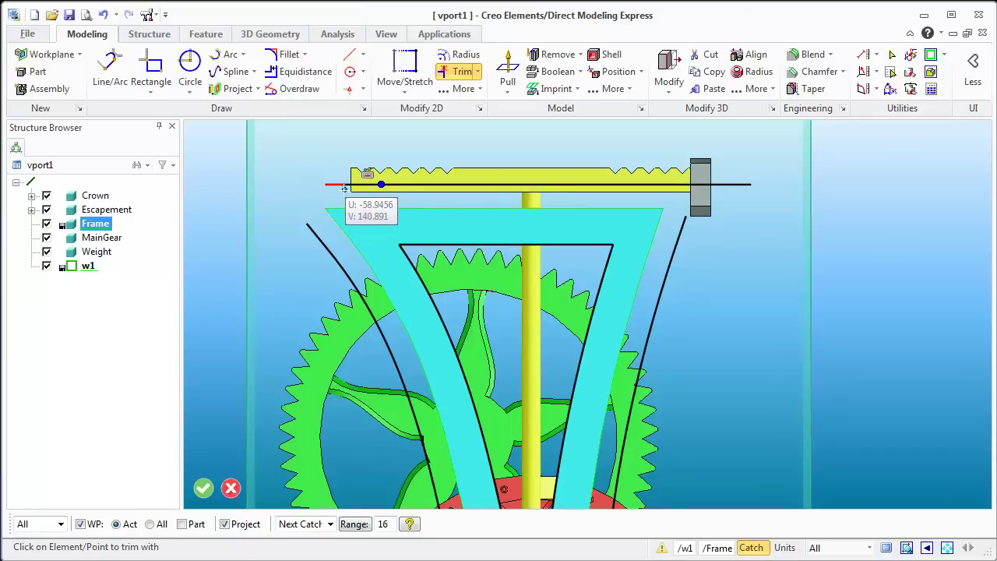
left_click_drag(341, 190, 239, 190)
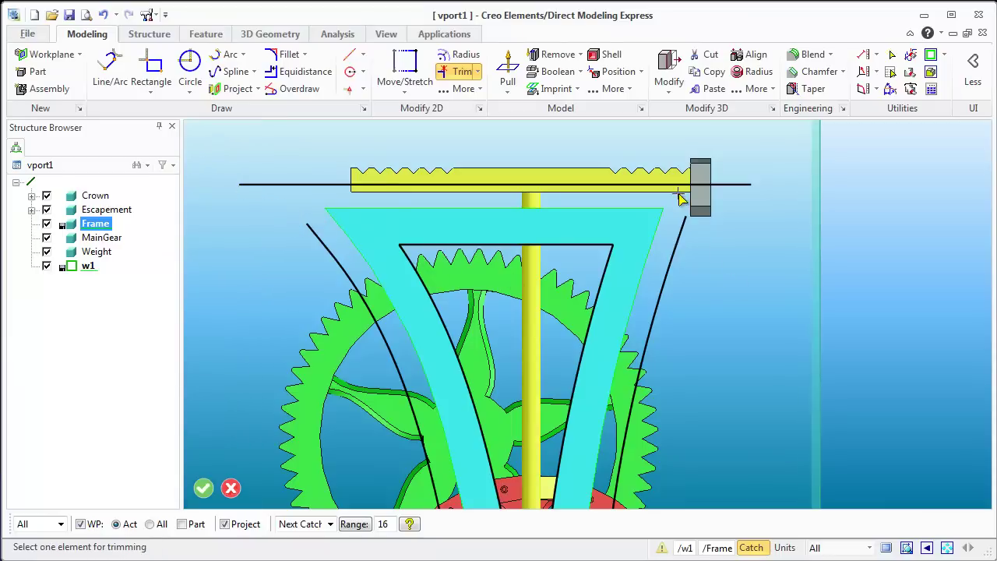
left_click(676, 242)
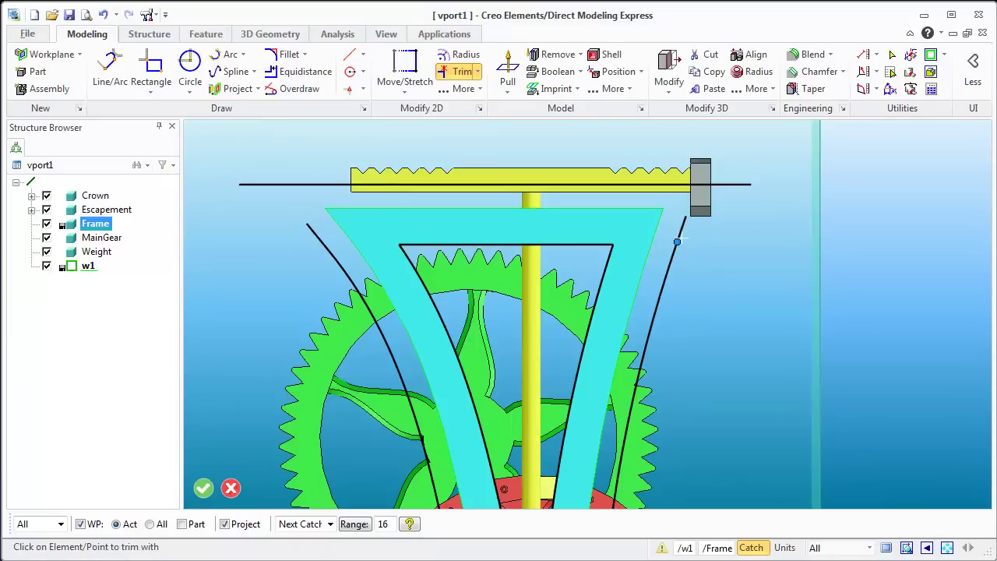
left_click(711, 184)
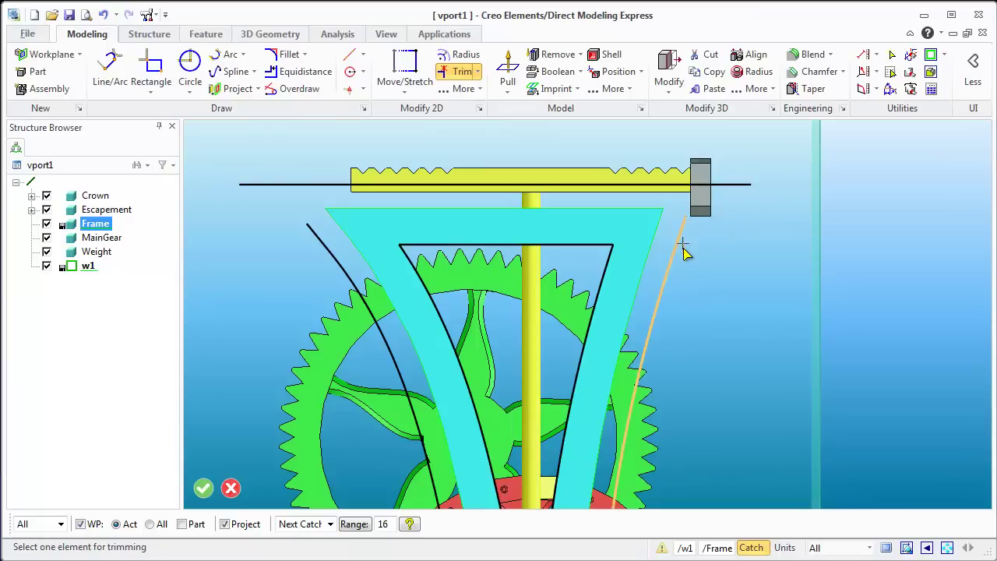
Step: Exit Trim and select the trimmed right-hand curve
scroll(684, 248, "down", 4)
scroll(670, 331, "up", 3)
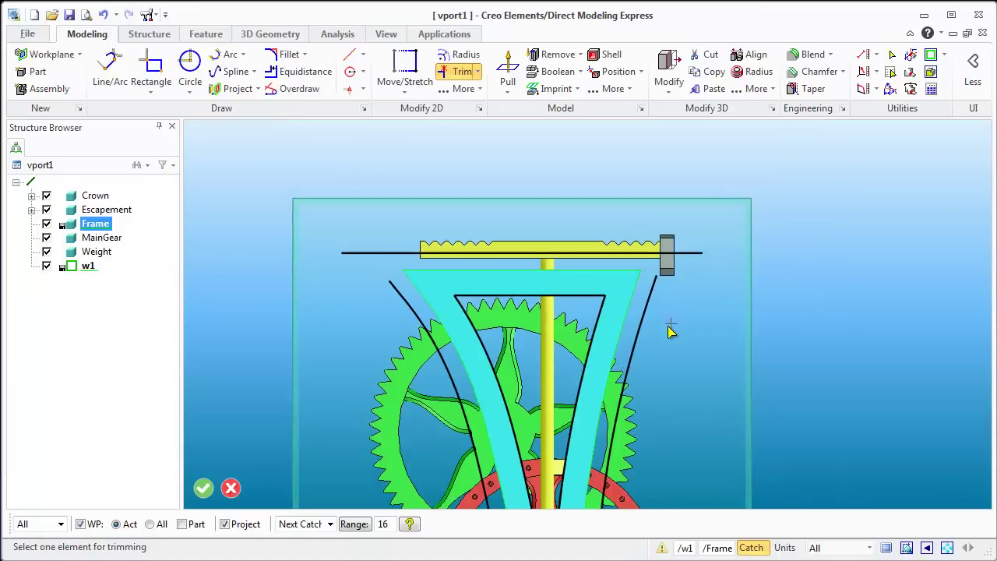
scroll(670, 330, "up", 3)
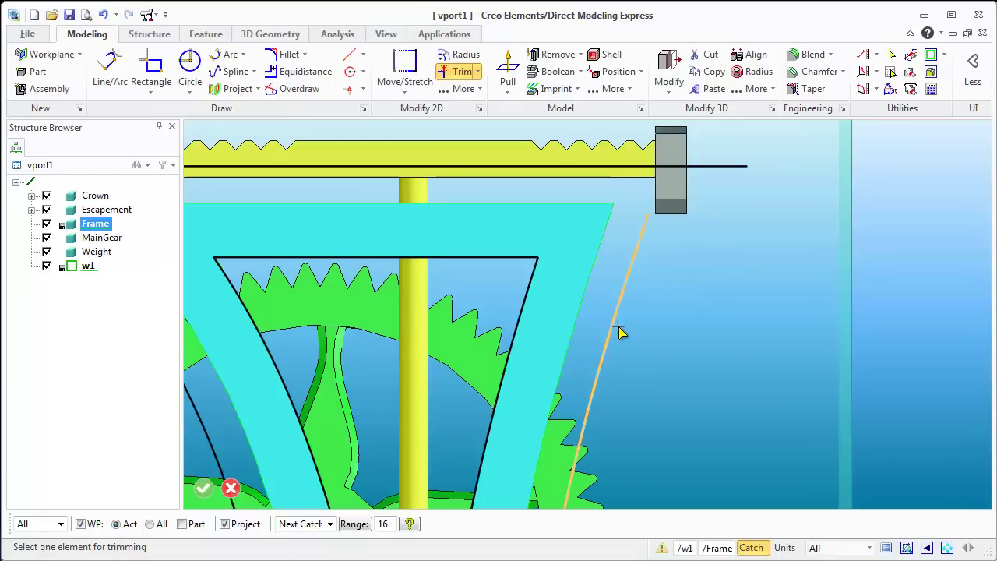
scroll(623, 336, "down", 3)
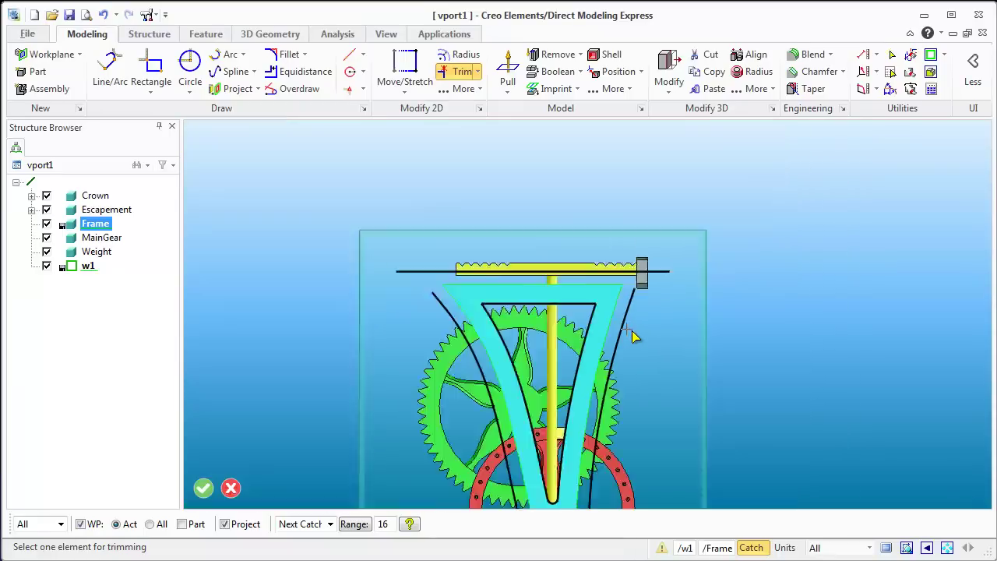
scroll(650, 374, "up", 2)
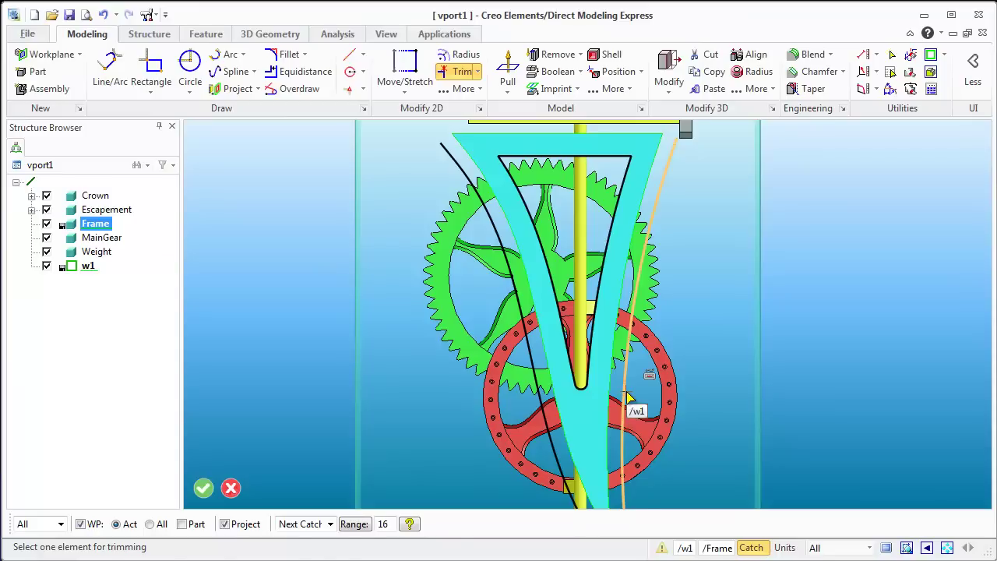
key("Escape")
left_click(628, 397)
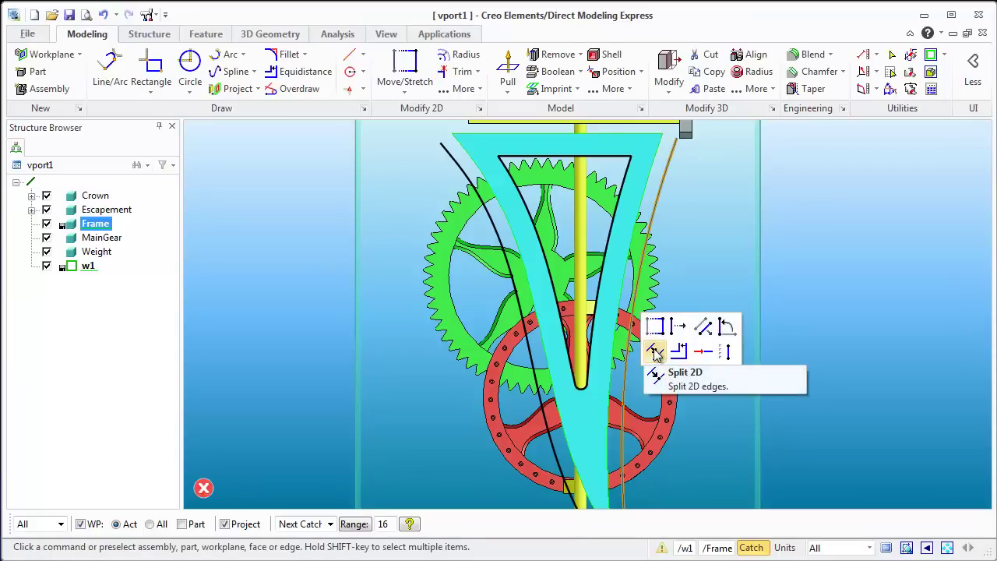
Step: Convert the two curves into construction geometry
left_click(704, 355)
left_click(541, 408)
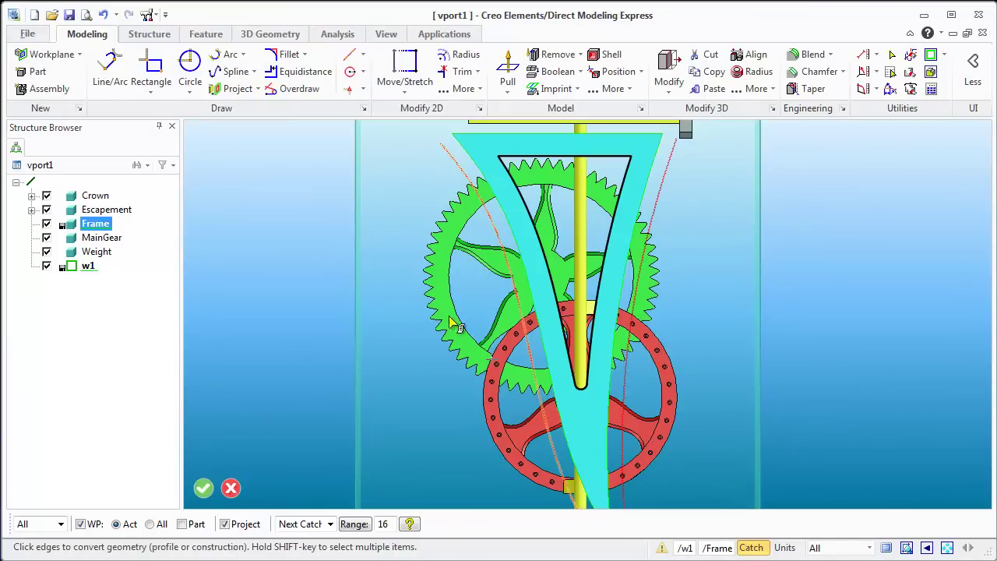
left_click(297, 76)
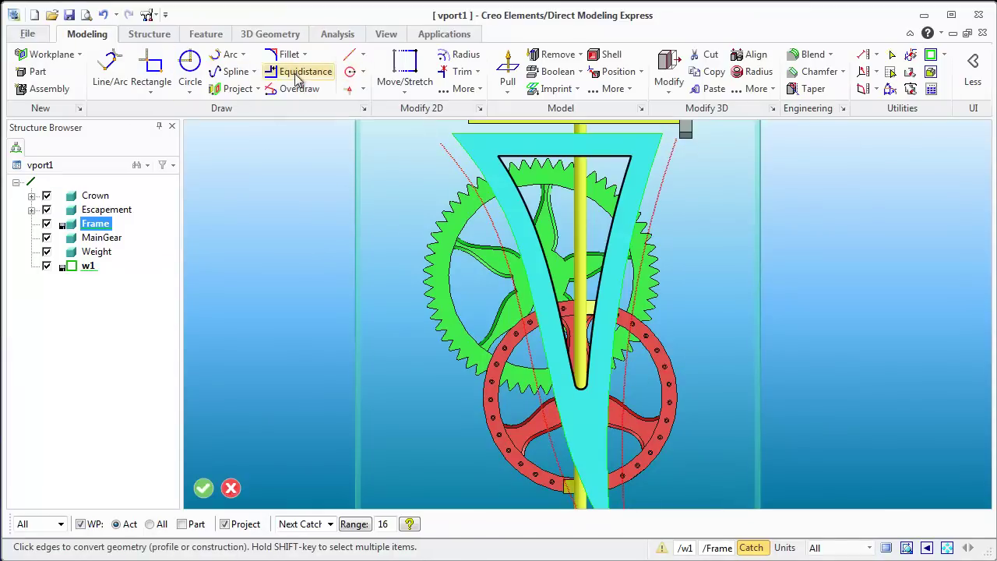
Step: Start a spline at the horizontal line's left end with a point partway down the left side
left_click(234, 71)
scroll(452, 310, "down", 3)
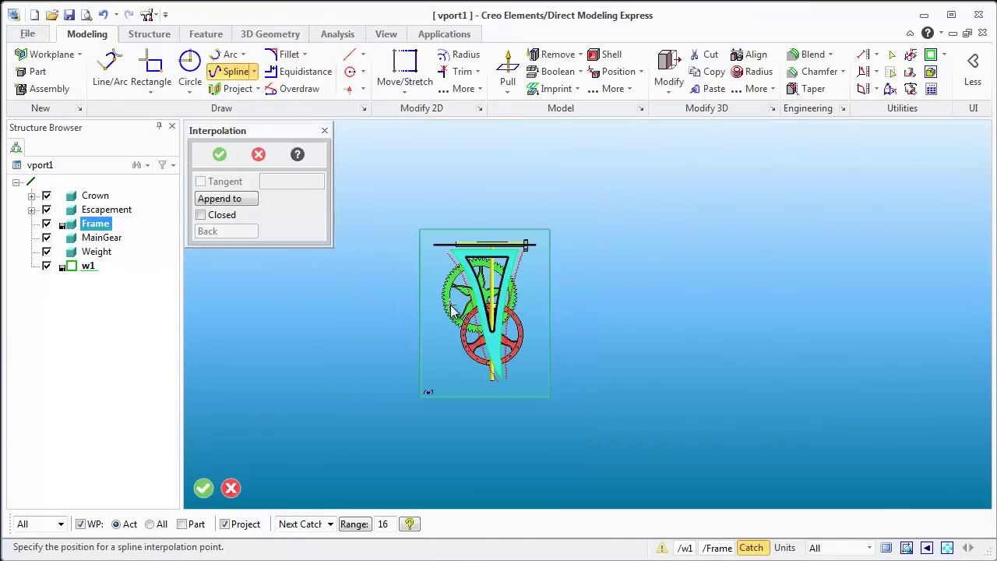
scroll(442, 248, "up", 5)
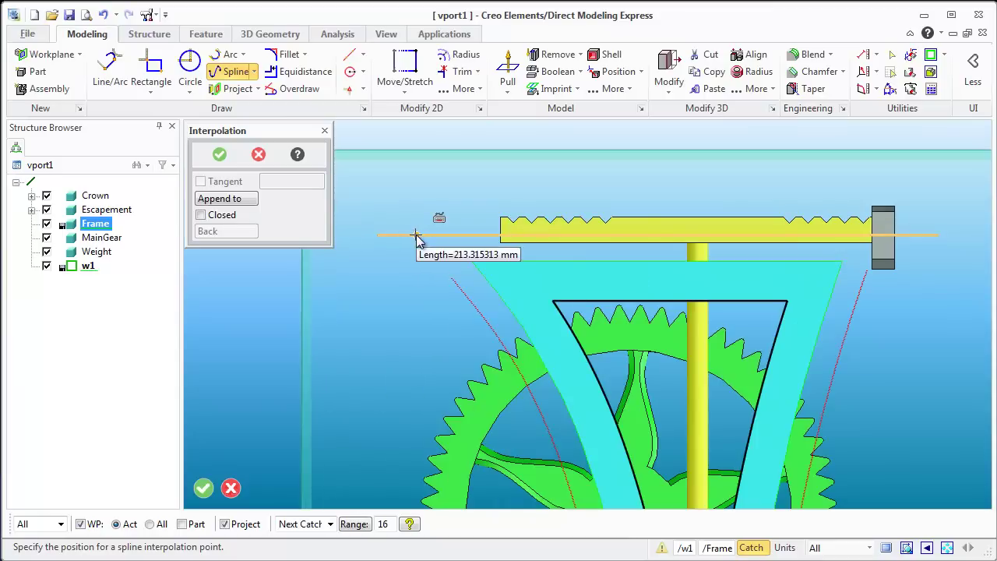
left_click(412, 235)
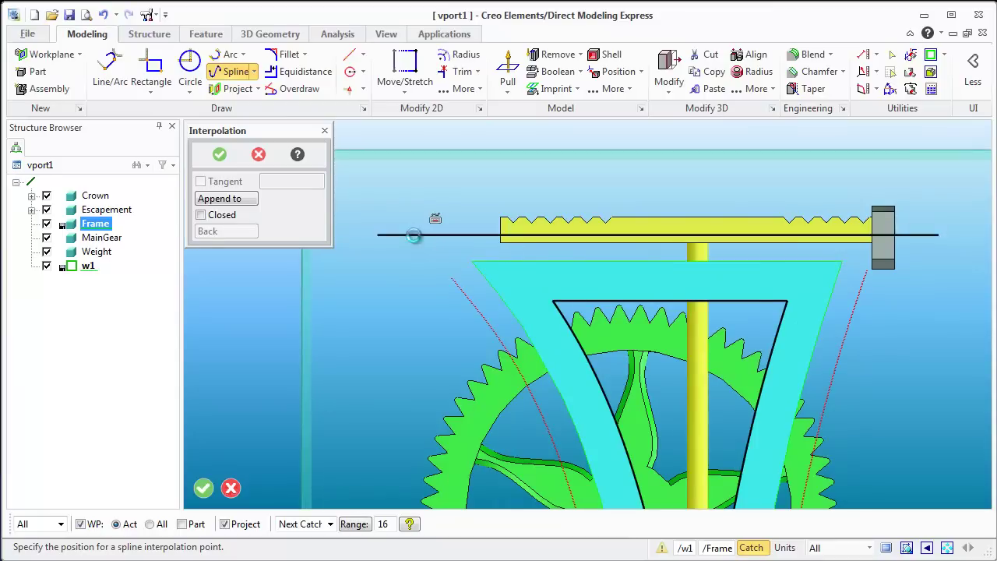
scroll(477, 310, "down", 5)
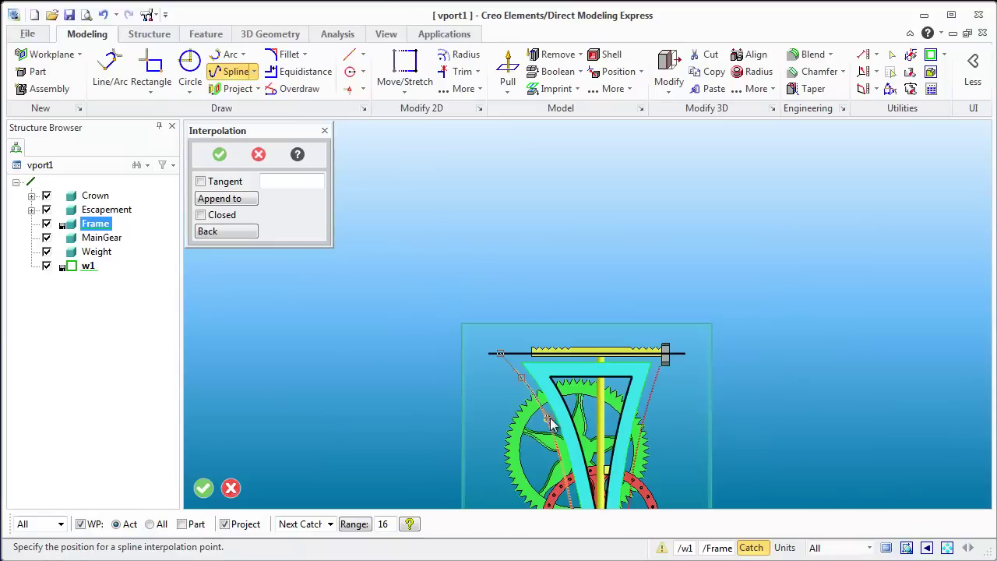
scroll(560, 479, "up", 2)
scroll(561, 479, "up", 2)
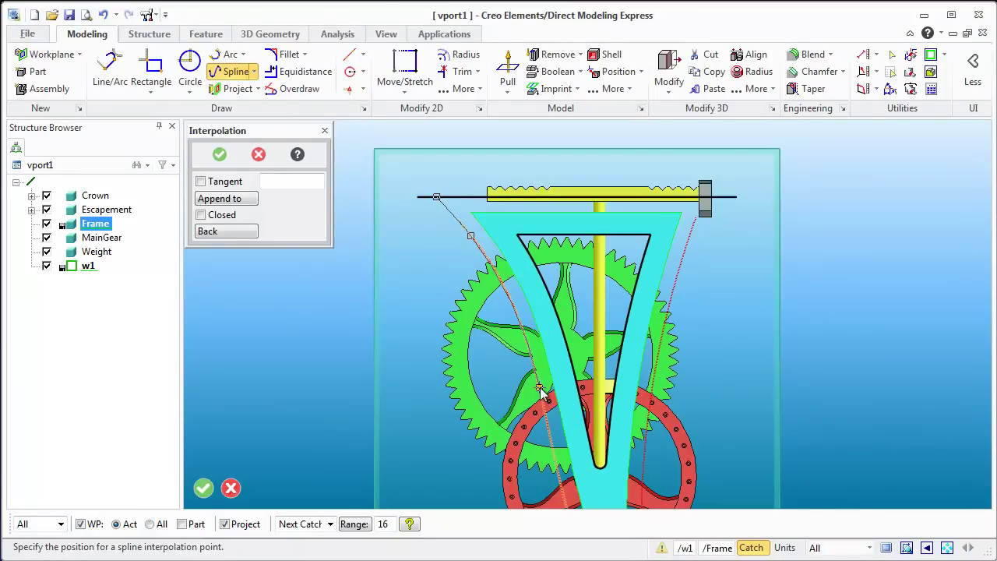
left_click(541, 392)
Step: Complete the spline with a final point below the frame tip
scroll(549, 401, "down", 3)
scroll(552, 414, "up", 3)
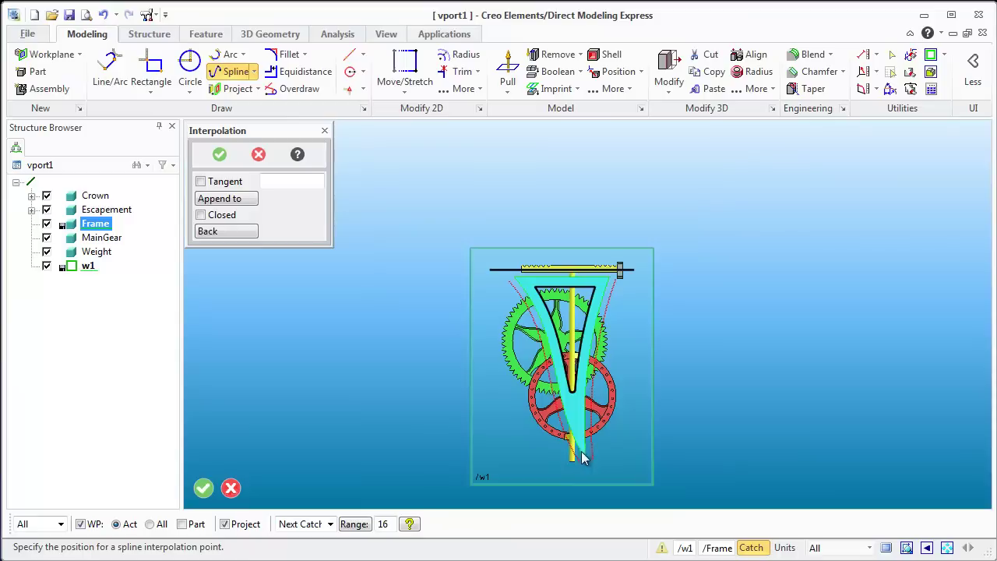
scroll(552, 414, "up", 2)
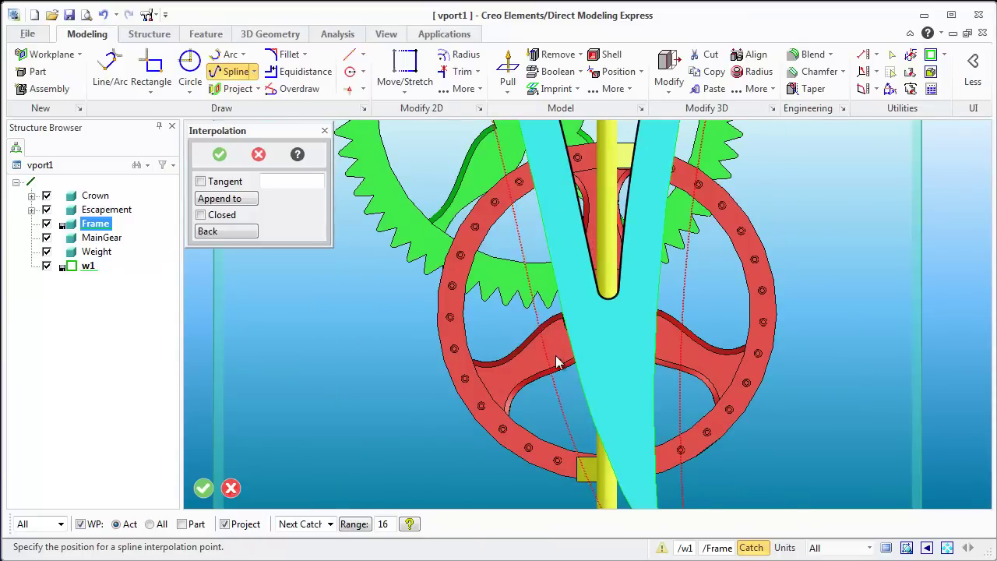
scroll(561, 359, "down", 3)
scroll(566, 420, "up", 2)
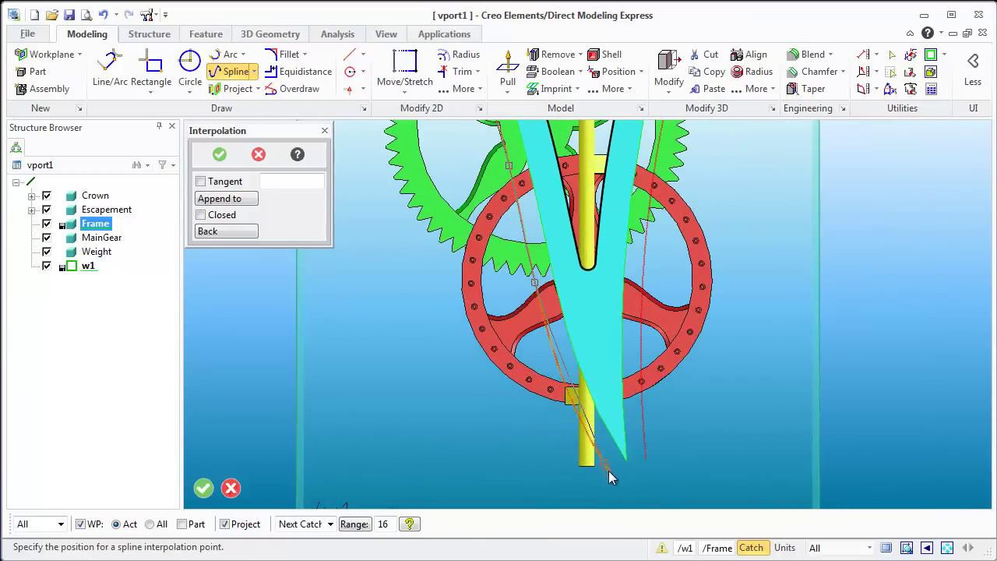
scroll(655, 479, "down", 5)
scroll(668, 499, "up", 6)
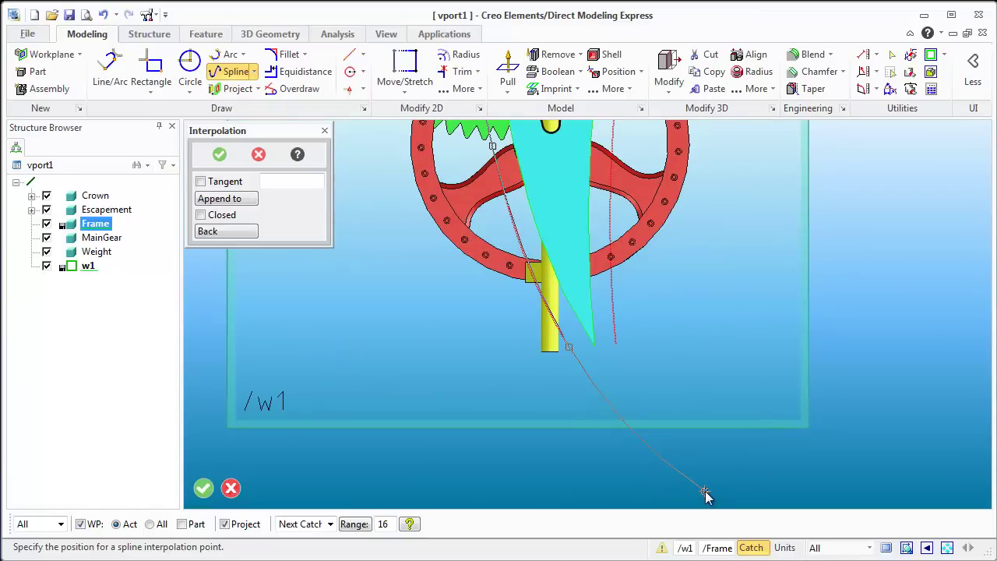
left_click(699, 495)
middle_click(698, 495)
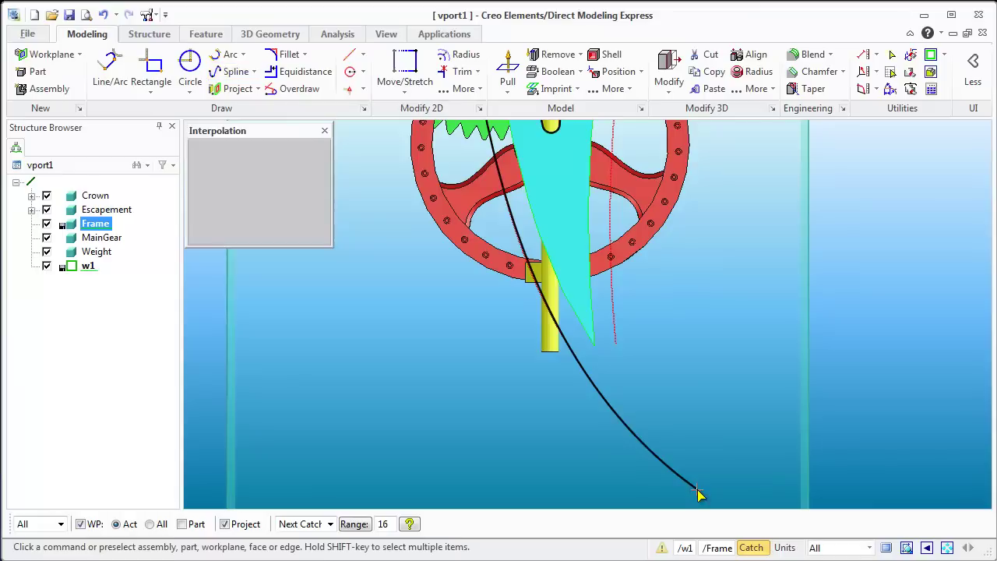
scroll(638, 257, "down", 5)
scroll(660, 191, "up", 5)
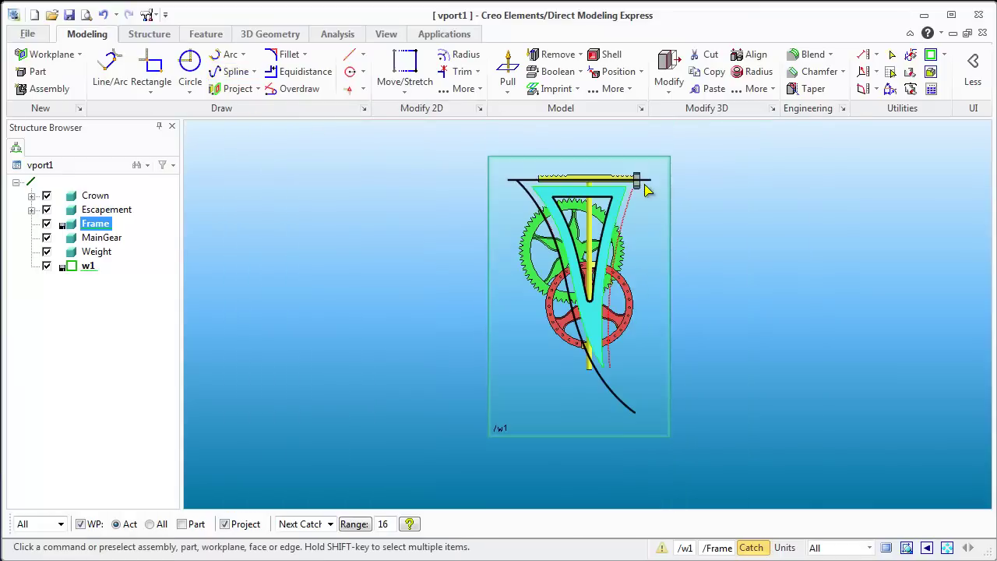
Step: Start a second spline at the top line's bolt end with a point below the bolt
left_click(235, 71)
scroll(606, 209, "up", 5)
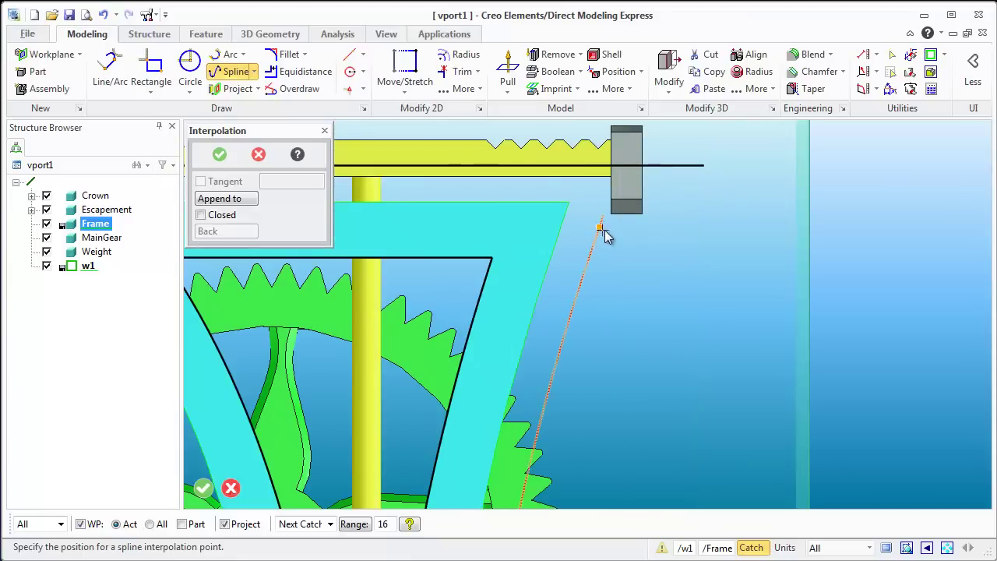
left_click(628, 167)
left_click(580, 288)
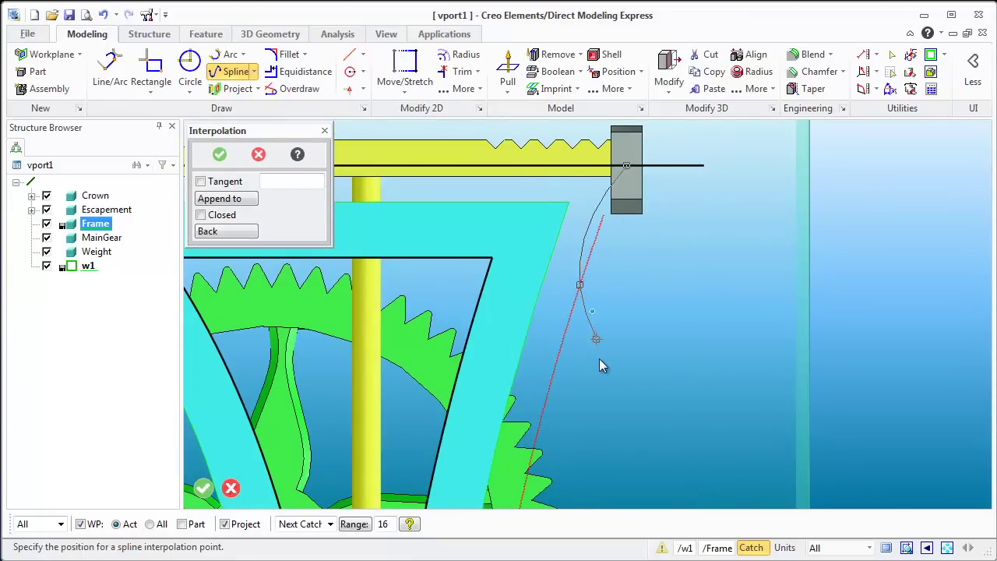
scroll(599, 358, "down", 4)
scroll(580, 424, "up", 2)
scroll(581, 424, "up", 2)
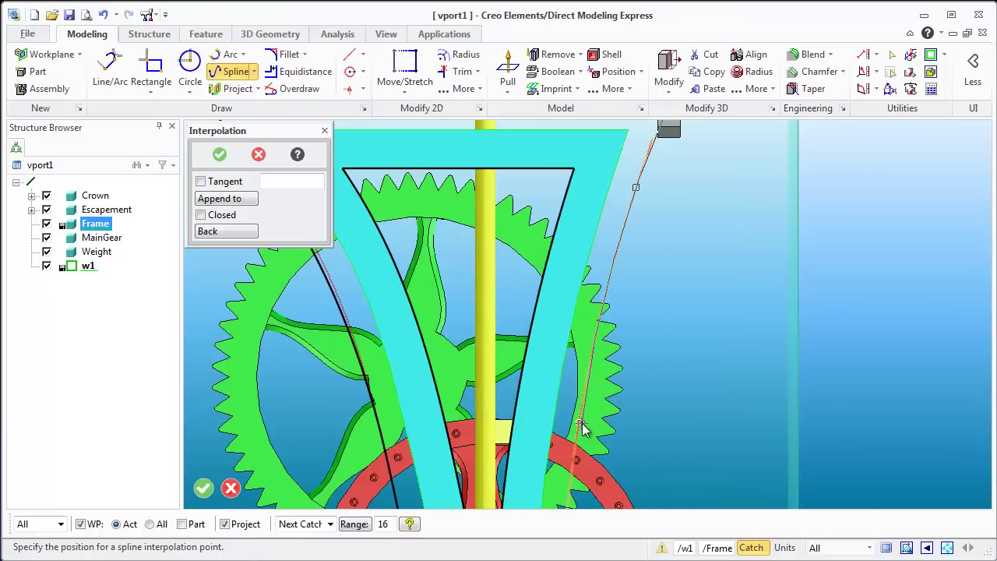
Step: Add spline points beside the gear and red wheel, ending below the frame
left_click(580, 423)
scroll(639, 377, "down", 6)
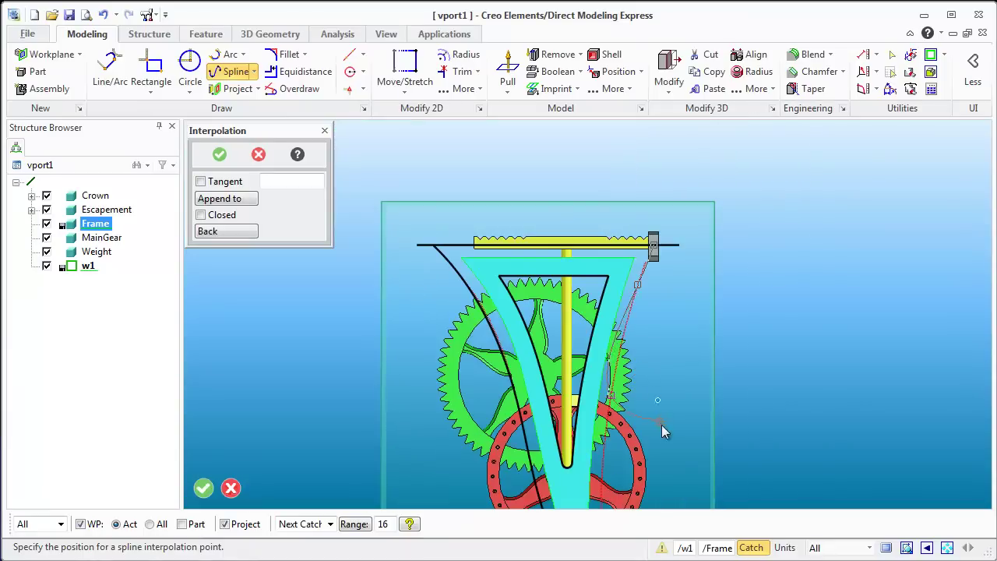
scroll(685, 421, "up", 2)
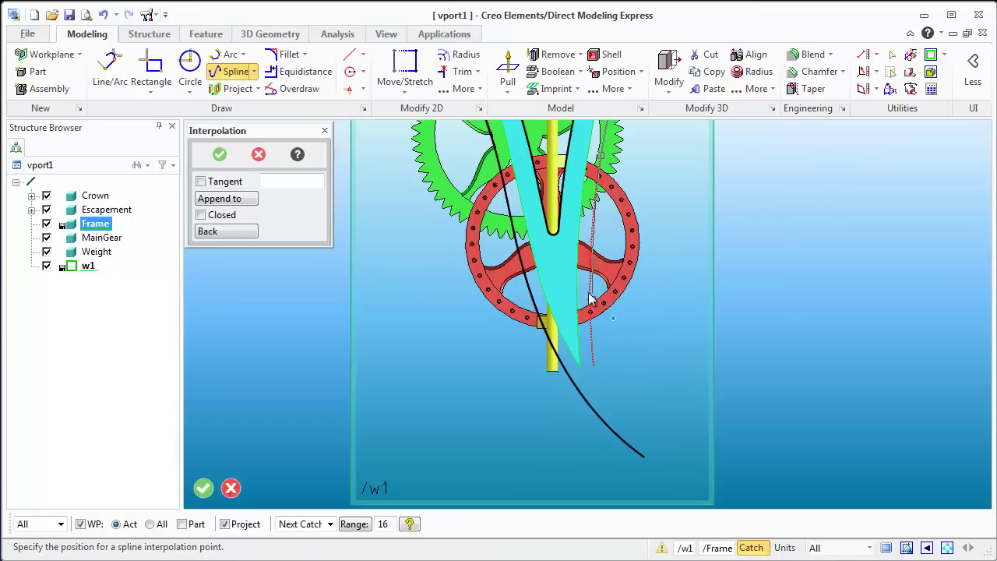
left_click(592, 345)
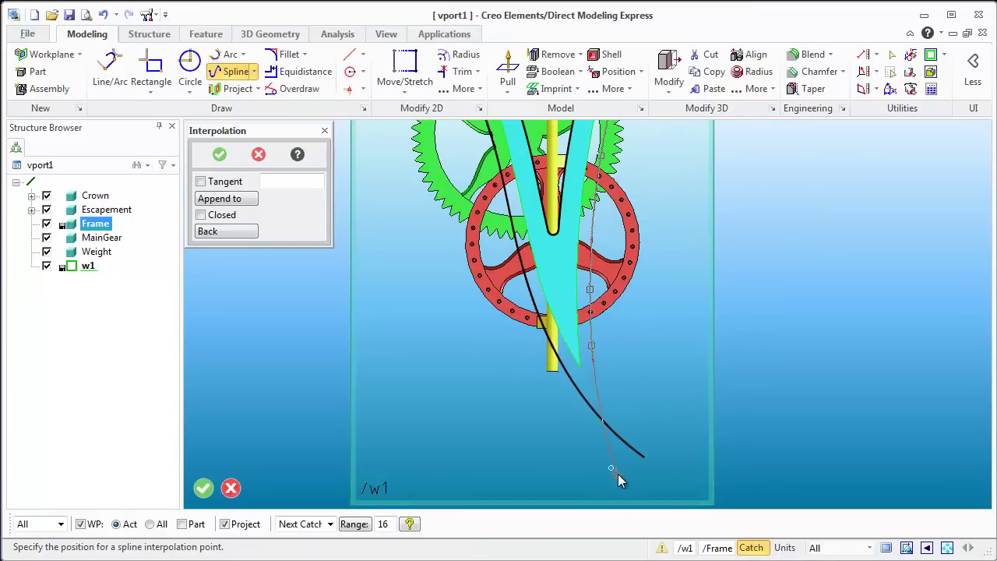
scroll(620, 475, "up", 3)
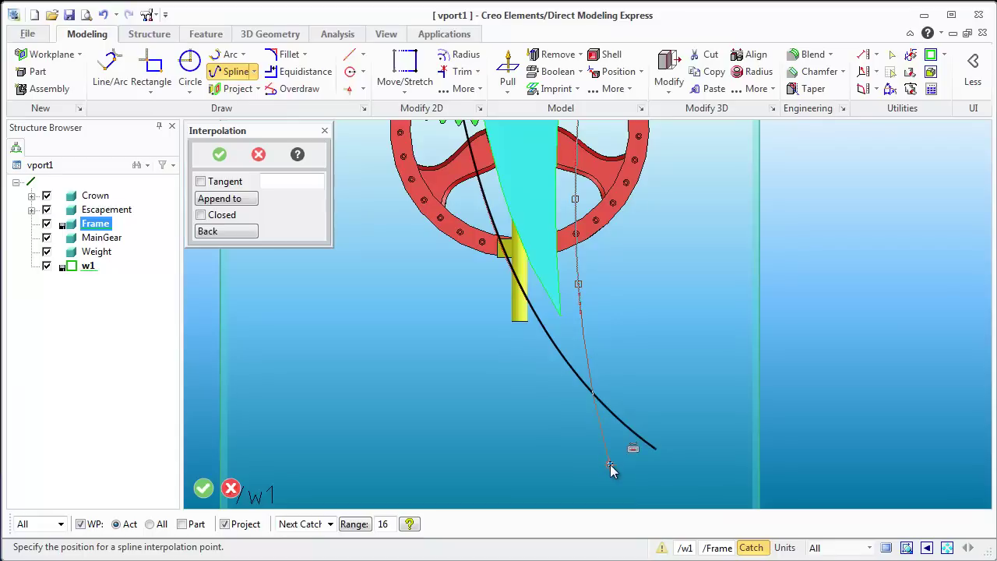
left_click(610, 464)
middle_click(610, 465)
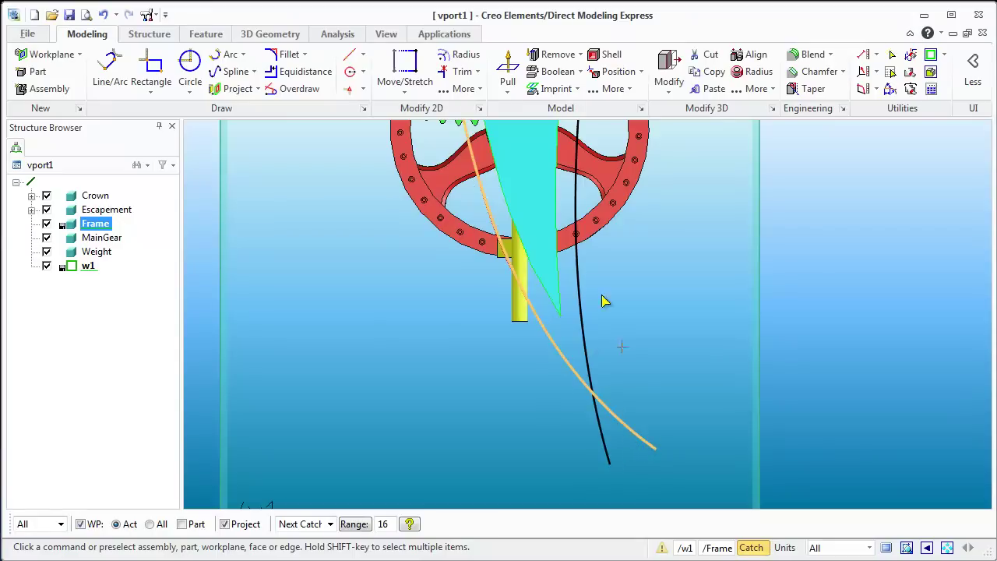
Step: Trim the left spline back to where it crosses the right spline
left_click(460, 71)
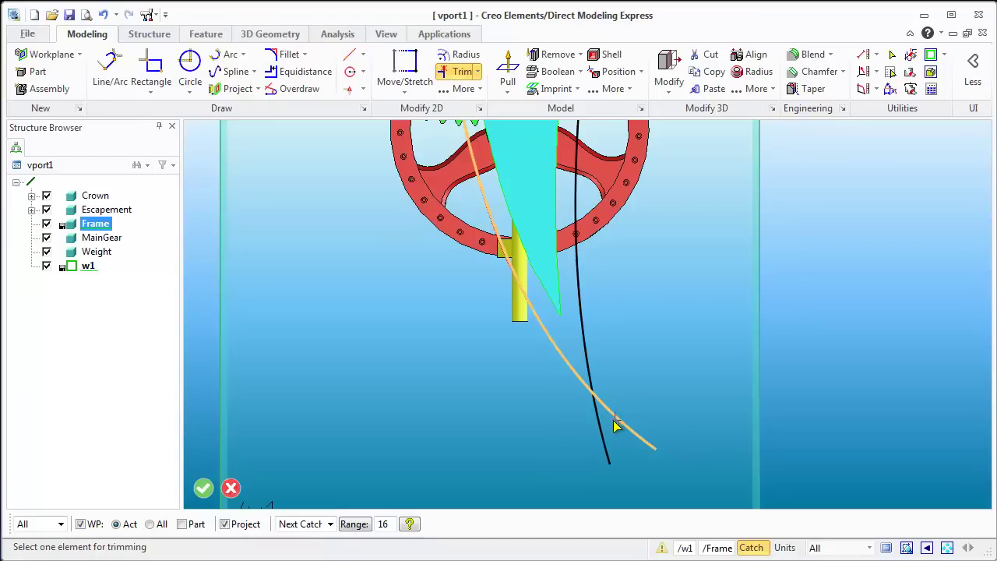
left_click(556, 349)
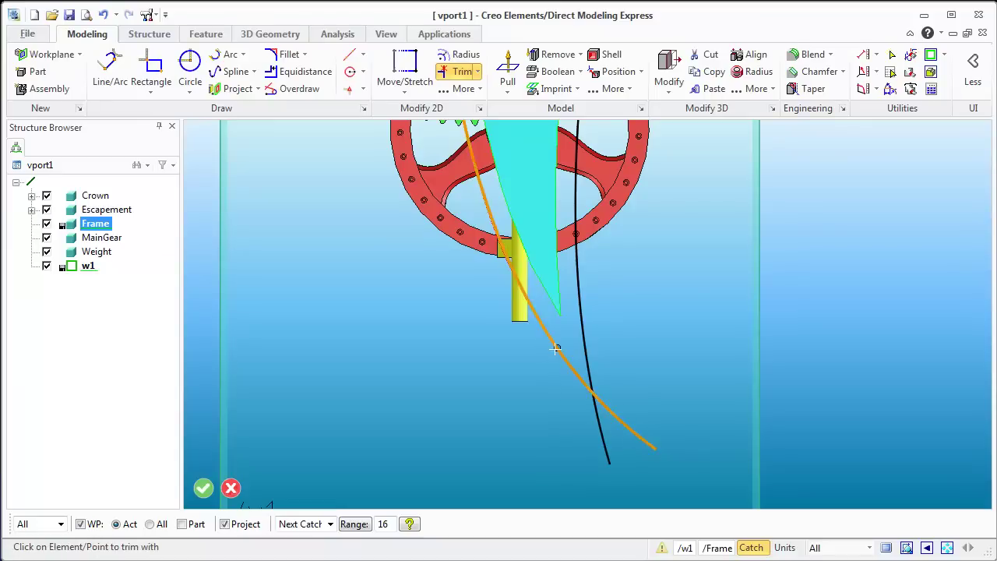
left_click(591, 387)
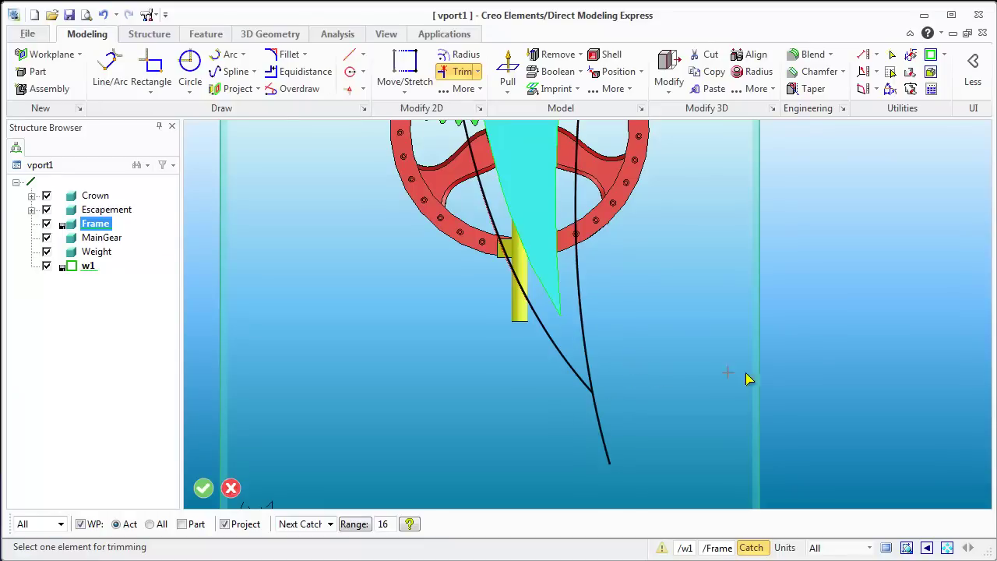
middle_click(607, 394)
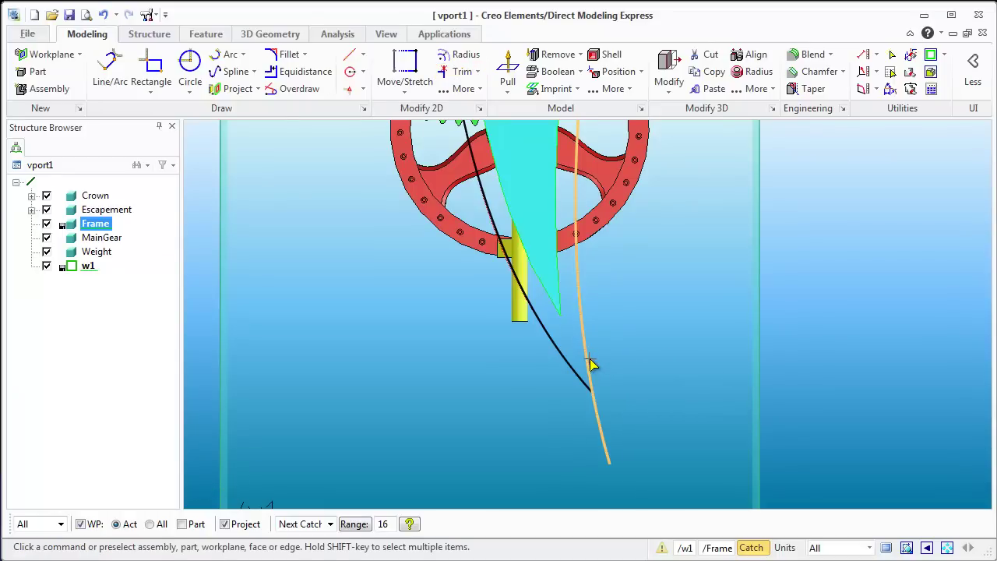
Step: Split the right spline with Split 2D at its crossing with the left spline
left_click(592, 362)
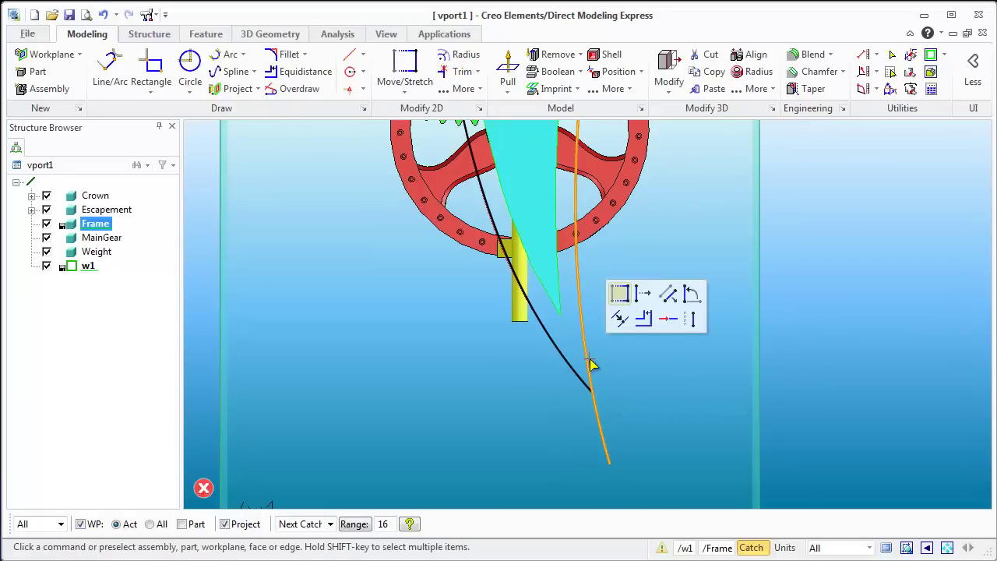
left_click(620, 319)
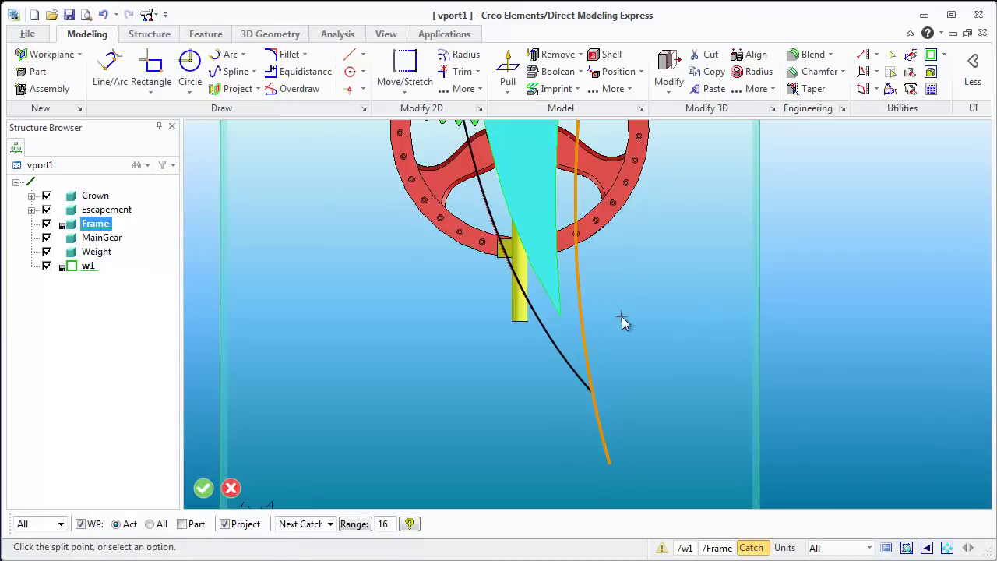
left_click(592, 394)
left_click(598, 424)
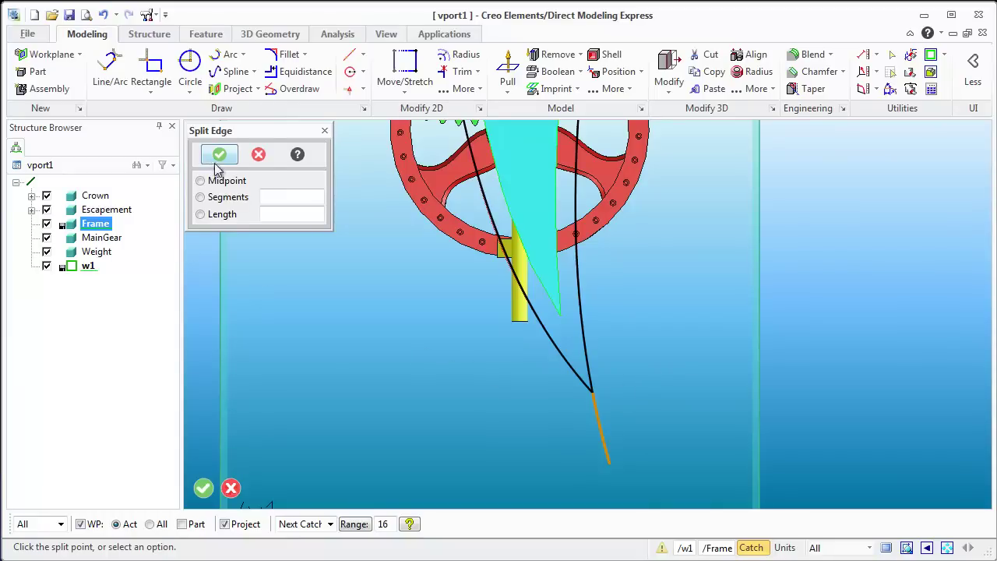
left_click(258, 154)
left_click(599, 428)
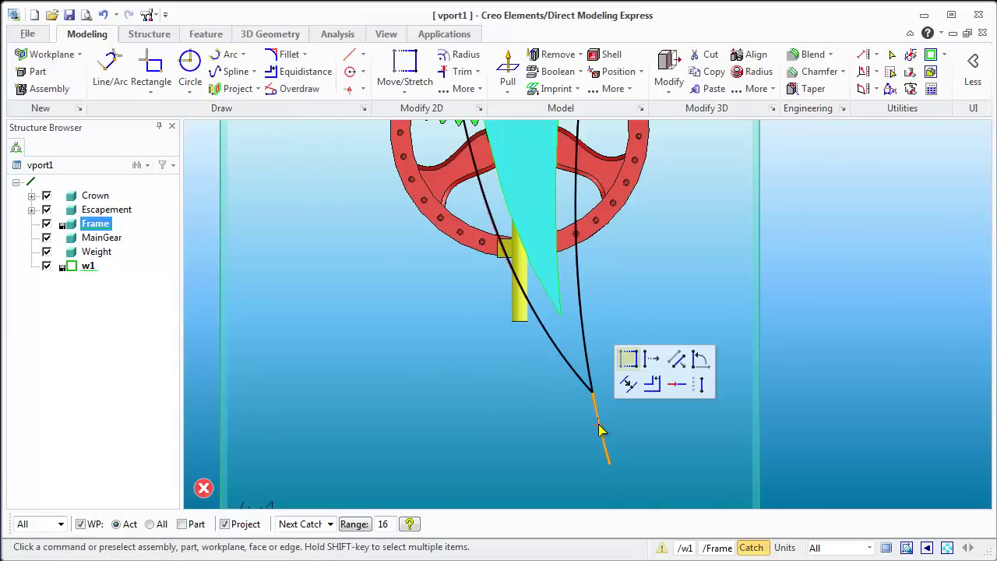
left_click(618, 431)
scroll(597, 405, "down", 5)
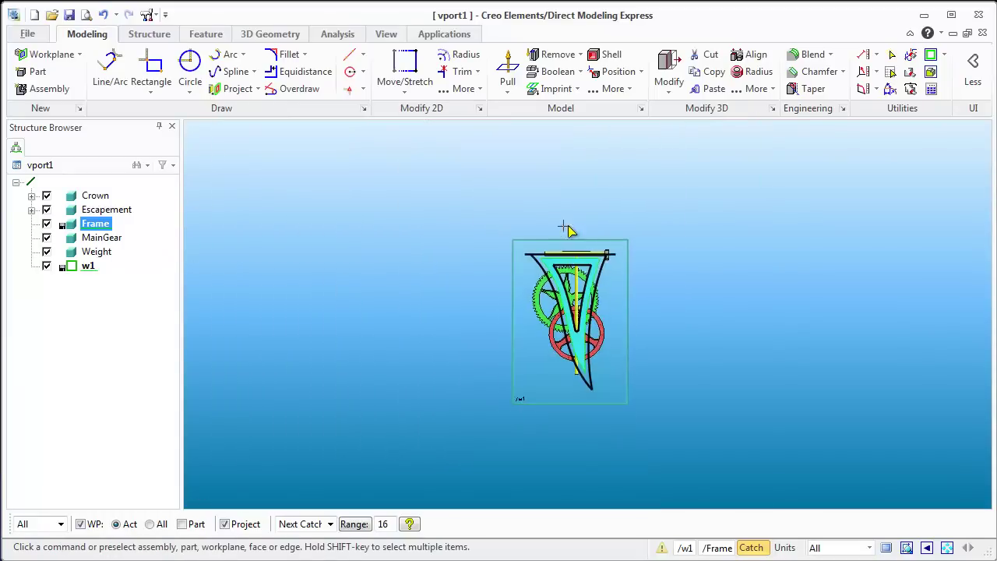
Step: Trim the top horizontal line beyond the bolt and left of the left spline
scroll(596, 254, "up", 2)
scroll(597, 254, "up", 3)
left_click(460, 71)
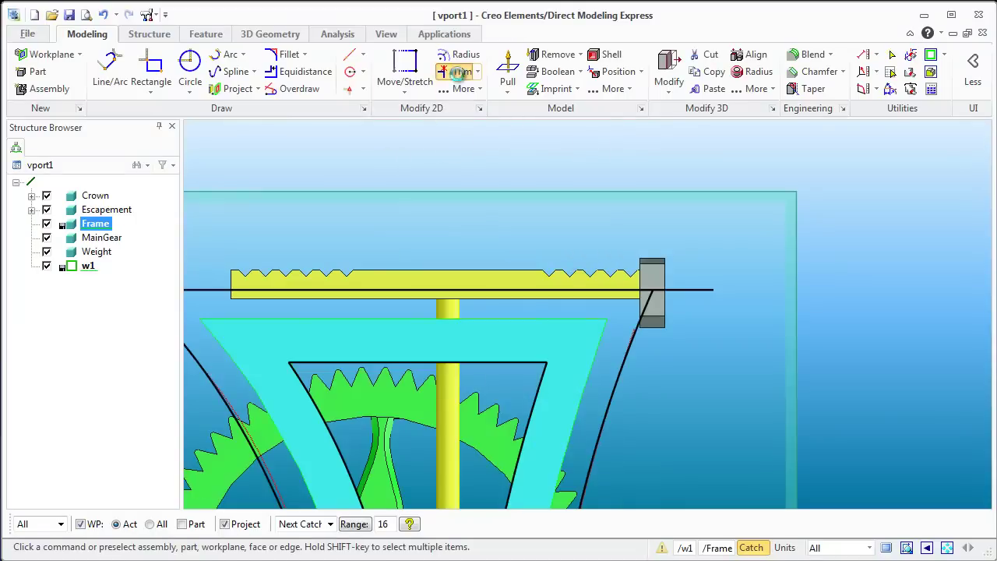
left_click(623, 292)
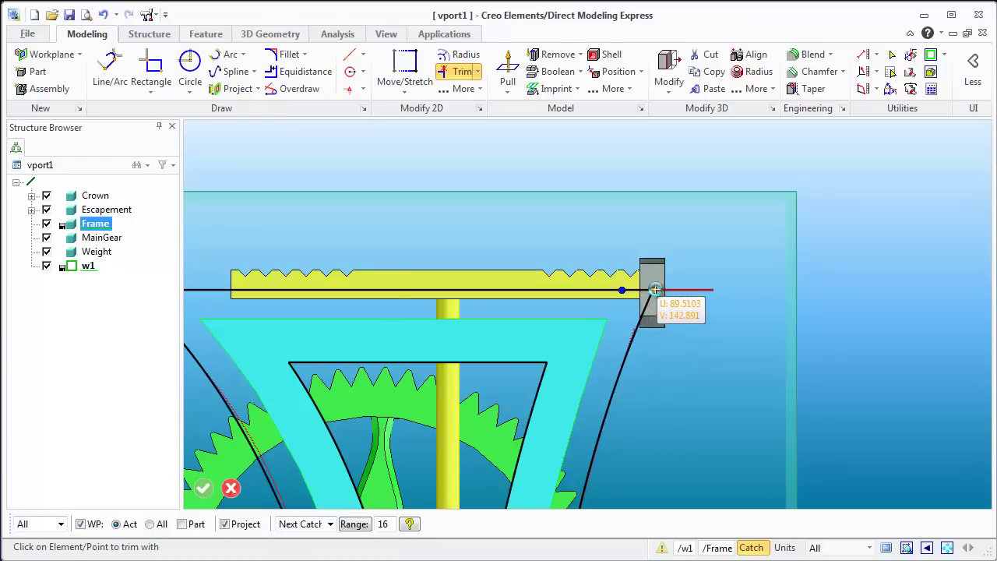
left_click(653, 290)
scroll(494, 338, "down", 3)
scroll(305, 306, "up", 2)
scroll(305, 306, "up", 2)
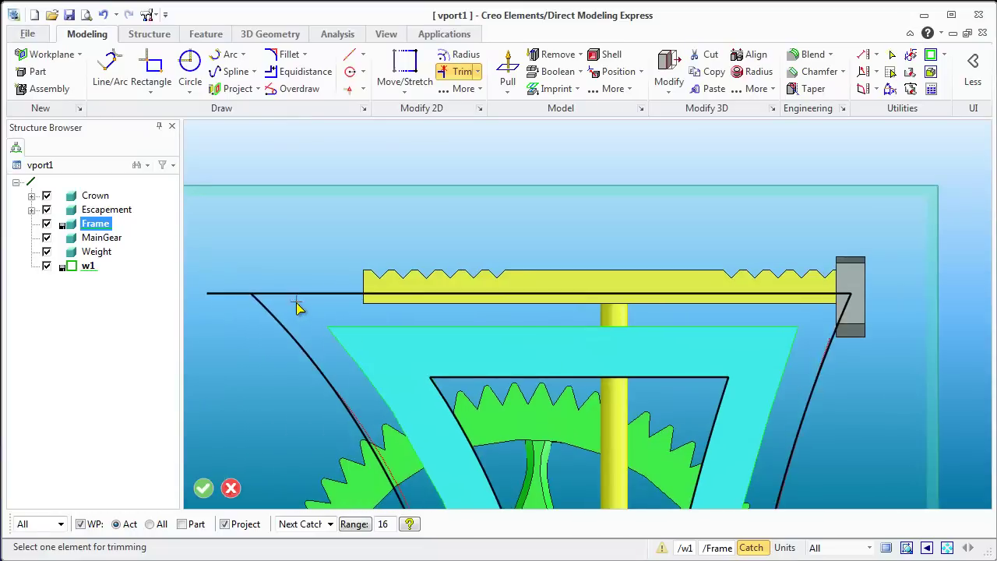
left_click(301, 293)
left_click(250, 294)
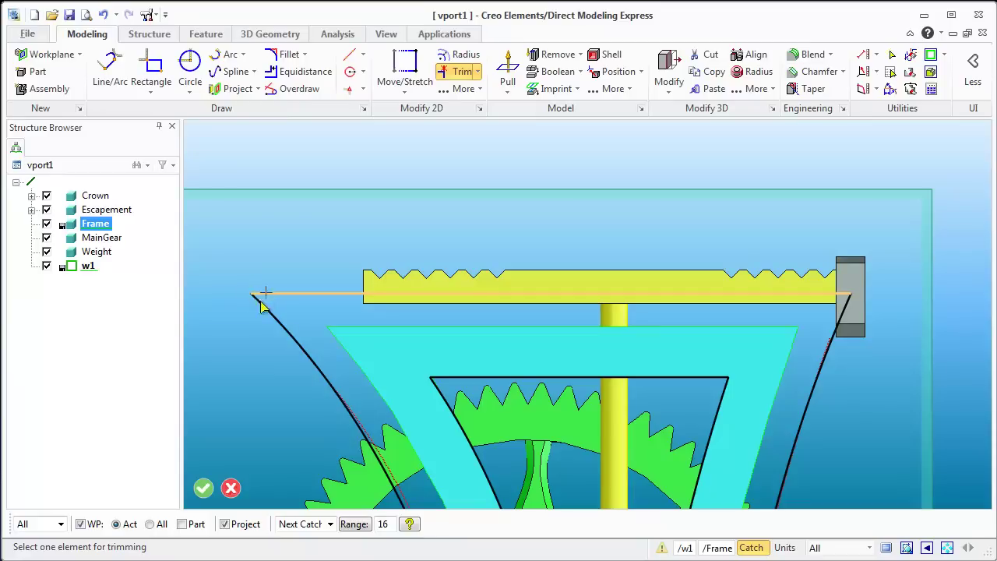
Step: Orbit the view to inspect the closed frame plate outline from several angles
scroll(303, 338, "down", 3)
scroll(621, 410, "down", 4)
scroll(554, 460, "up", 3)
middle_click_drag(652, 328, 569, 297)
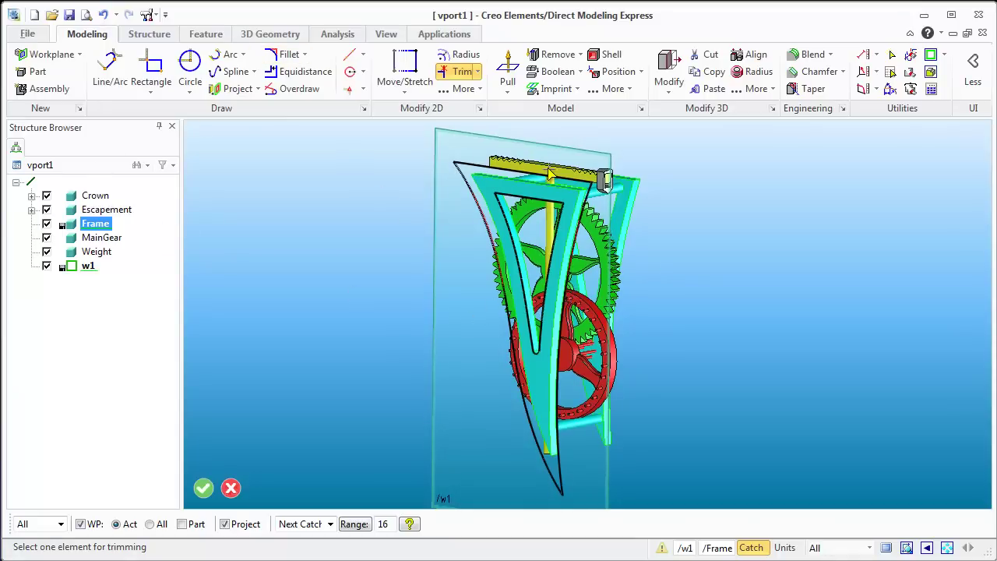
scroll(549, 173, "up", 3)
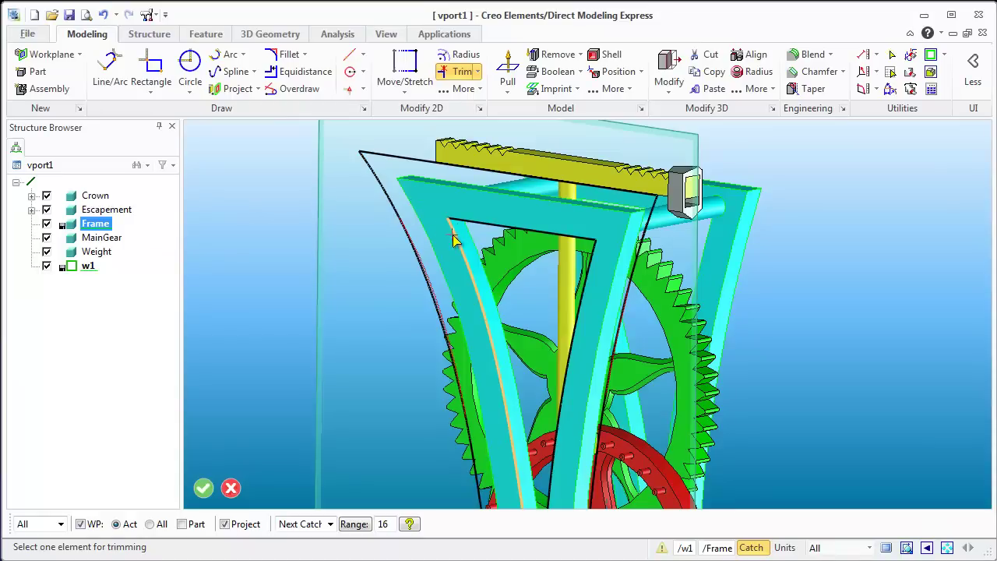
middle_click_drag(531, 231, 481, 249)
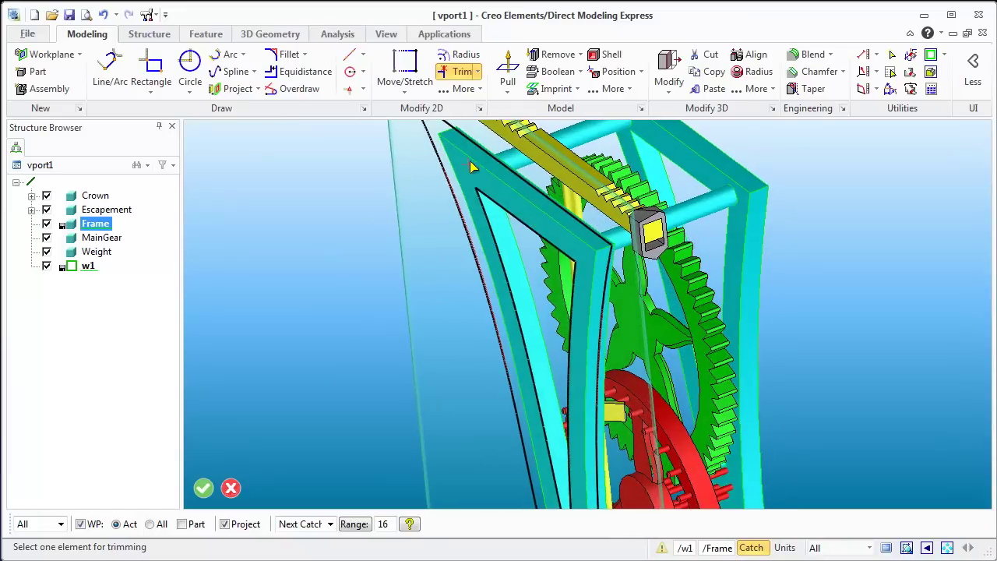
middle_click_drag(416, 312, 467, 292)
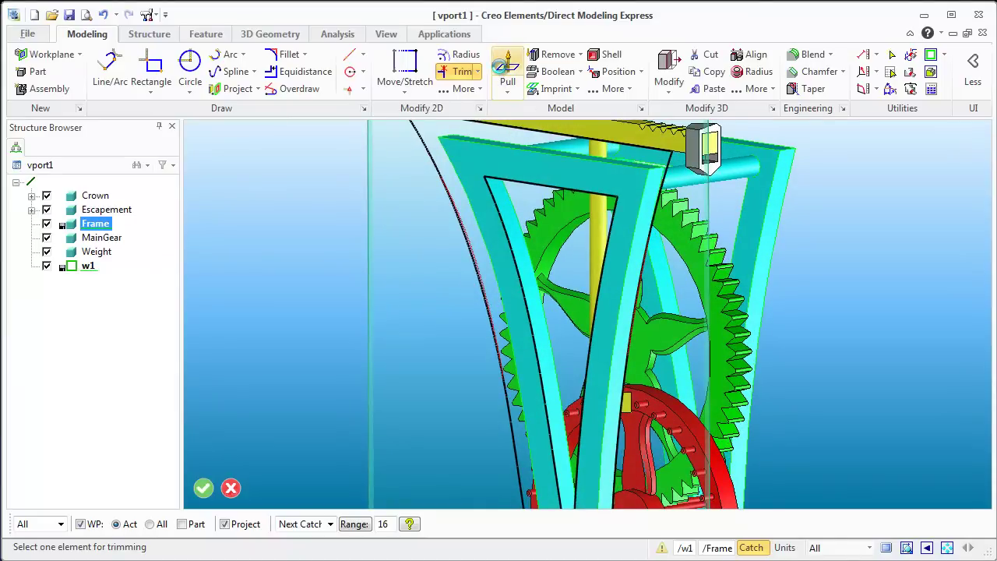
Step: Start a Pull on the w1 frame profile with the operation set to Add Material
left_click(502, 67)
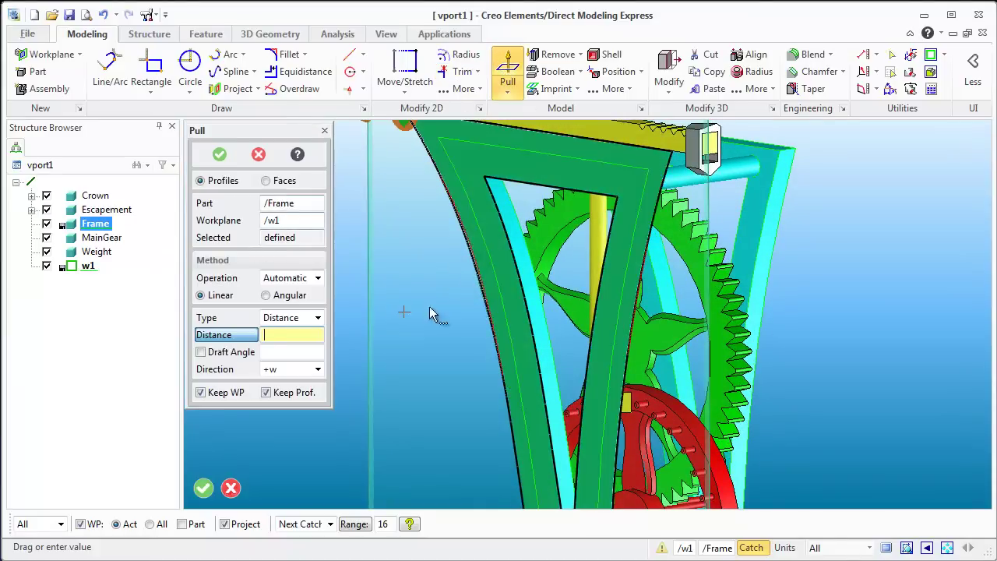
scroll(536, 255, "down", 3)
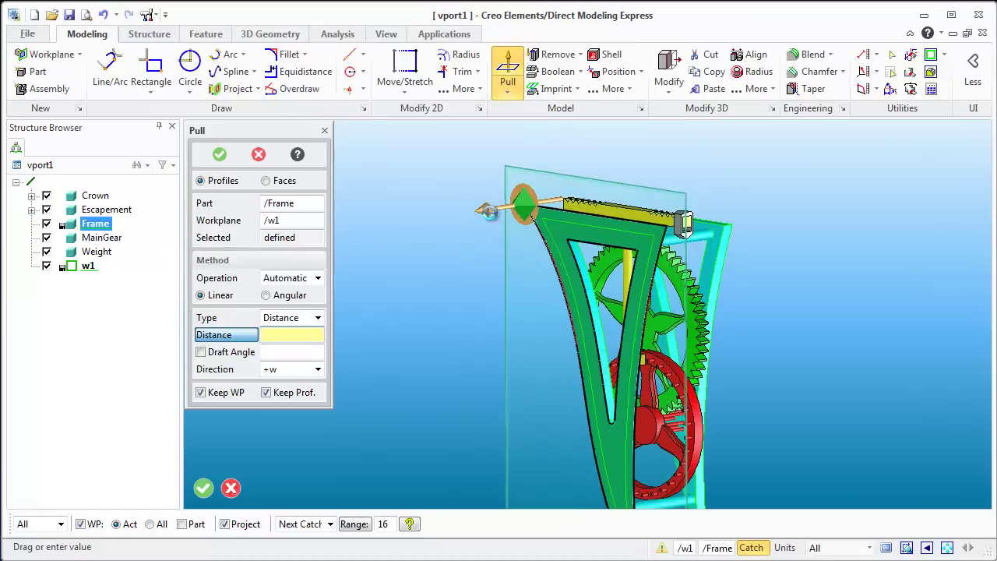
mouse_move(516, 214)
left_mouse_down()
mouse_move(538, 216)
mouse_move(514, 217)
left_mouse_up()
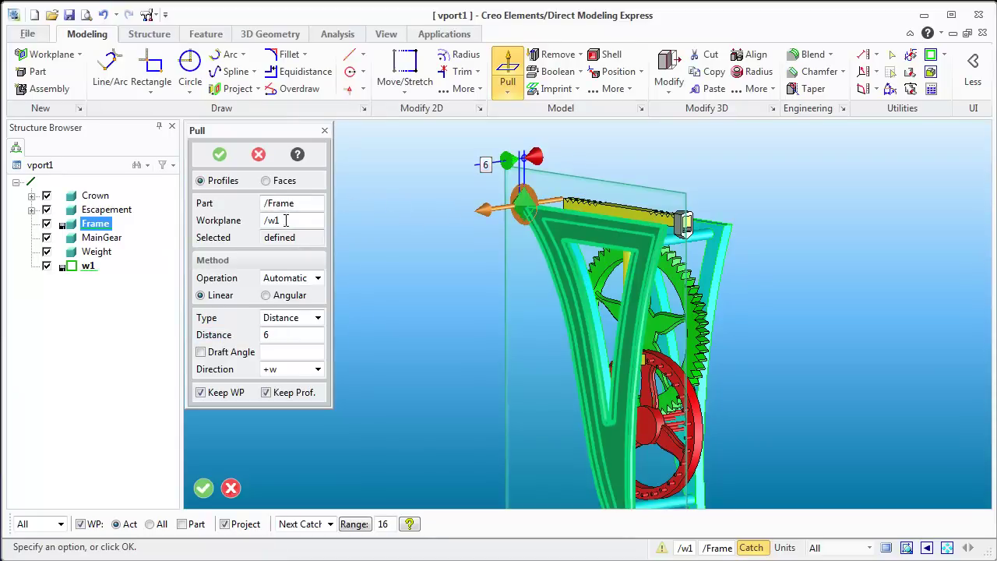
left_click(292, 279)
left_click(289, 305)
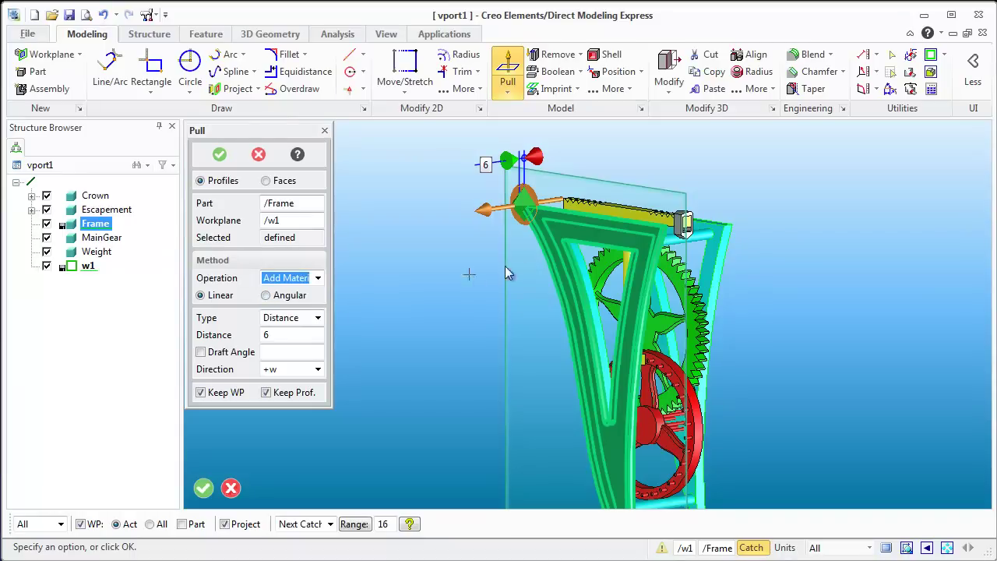
Step: Set the pull distance to 10 and apply it, creating the V-shaped plate in Frame
middle_click_drag(671, 268, 570, 243)
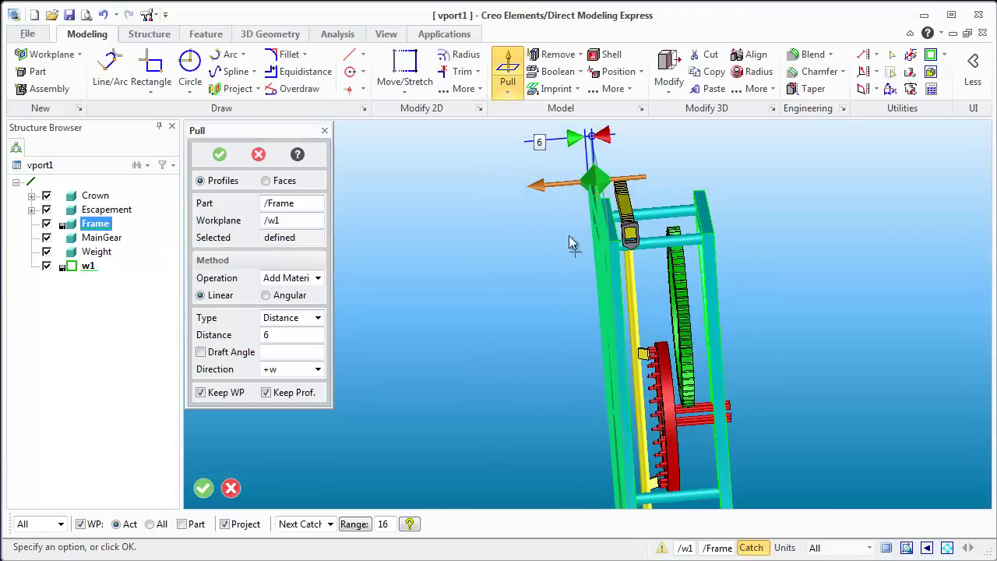
left_click_drag(541, 185, 613, 226)
middle_click_drag(614, 226, 537, 178)
scroll(651, 212, "up", 3)
scroll(610, 234, "down", 3)
left_click_drag(526, 174, 608, 244)
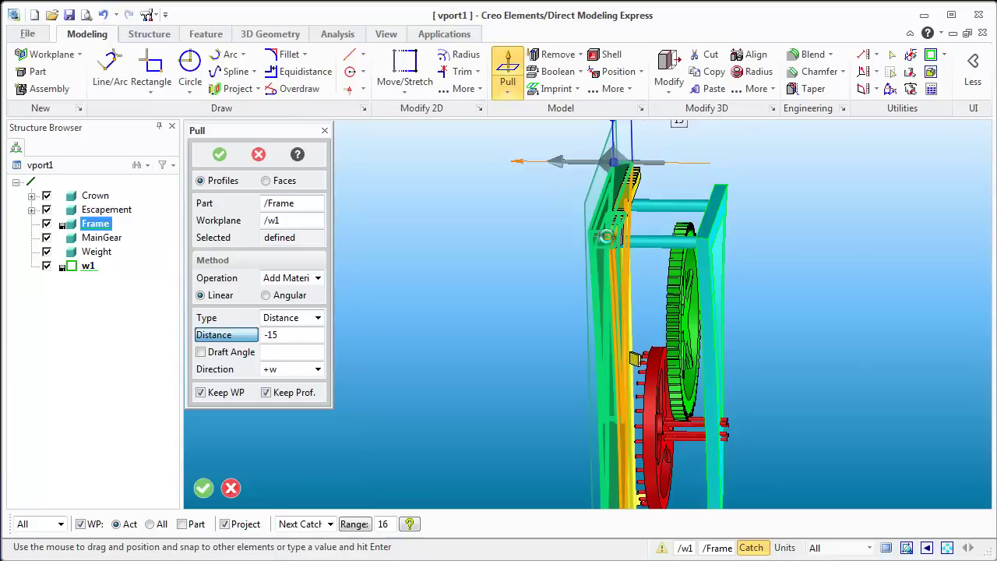
scroll(606, 253, "up", 5)
scroll(645, 315, "down", 5)
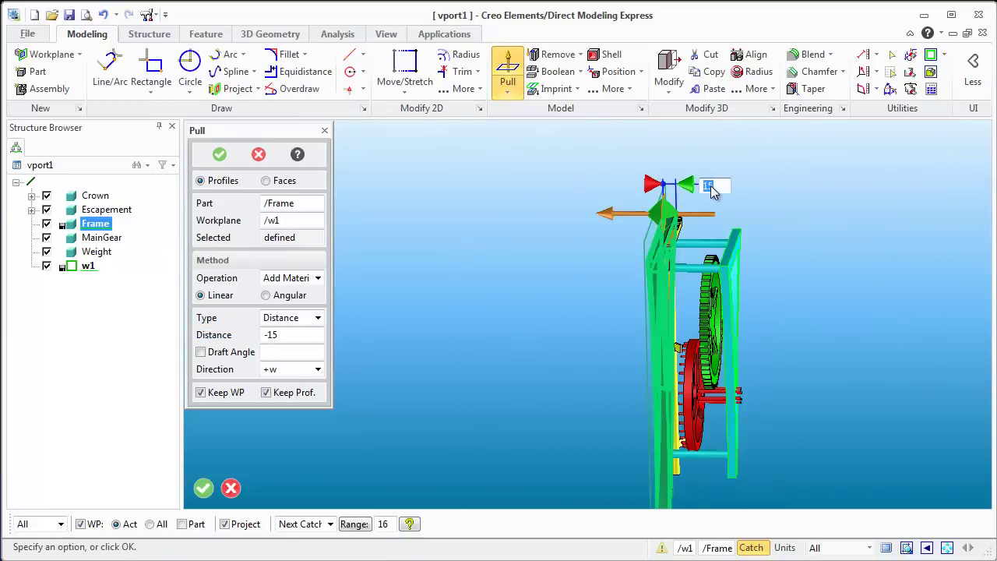
left_click_drag(708, 186, 714, 193)
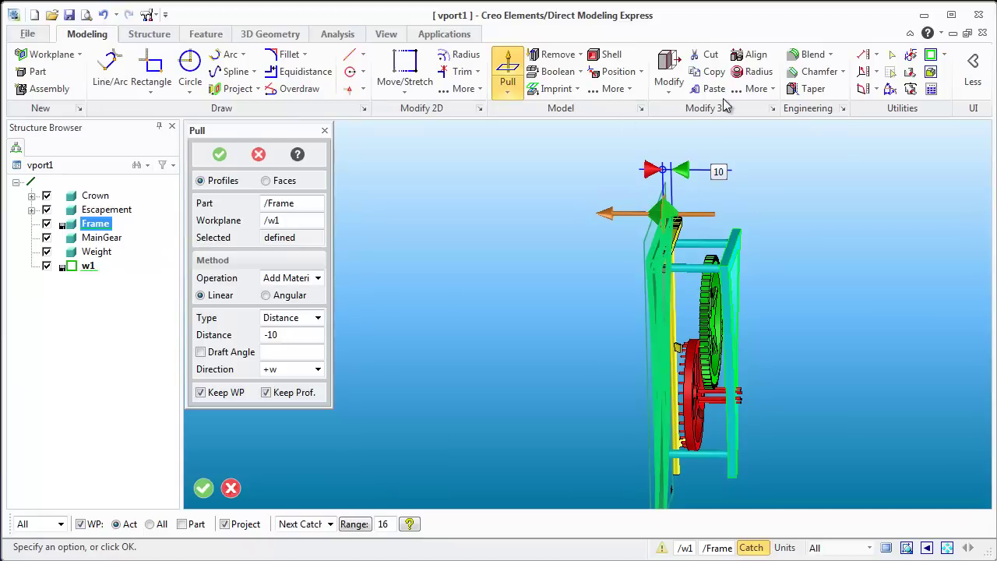
middle_click_drag(564, 204, 589, 280)
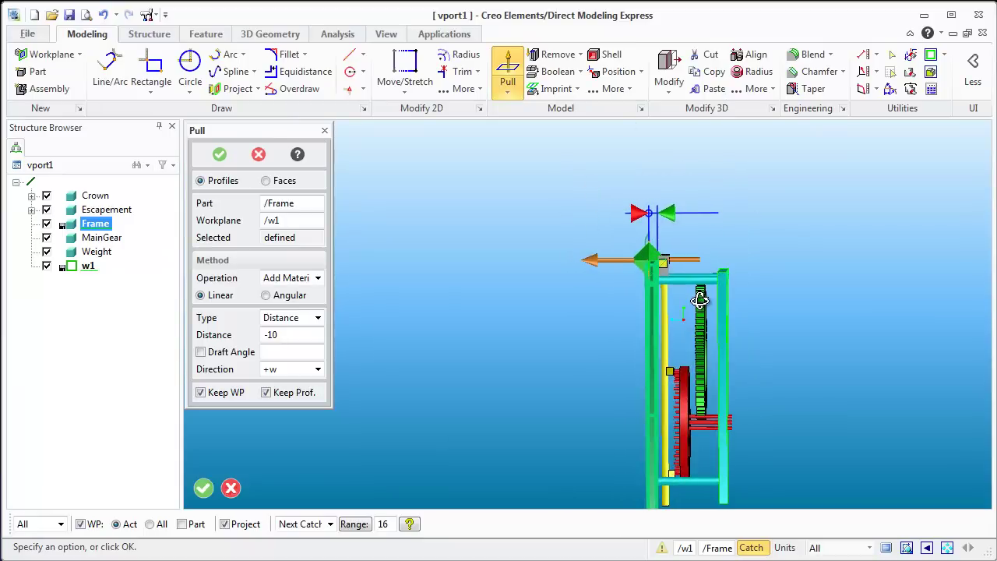
middle_click(600, 308)
middle_click_drag(608, 319, 623, 334)
Step: Reposition workplane w1 with Position WP, offsetting it 83 to the frame's far side
scroll(611, 351, "down", 4)
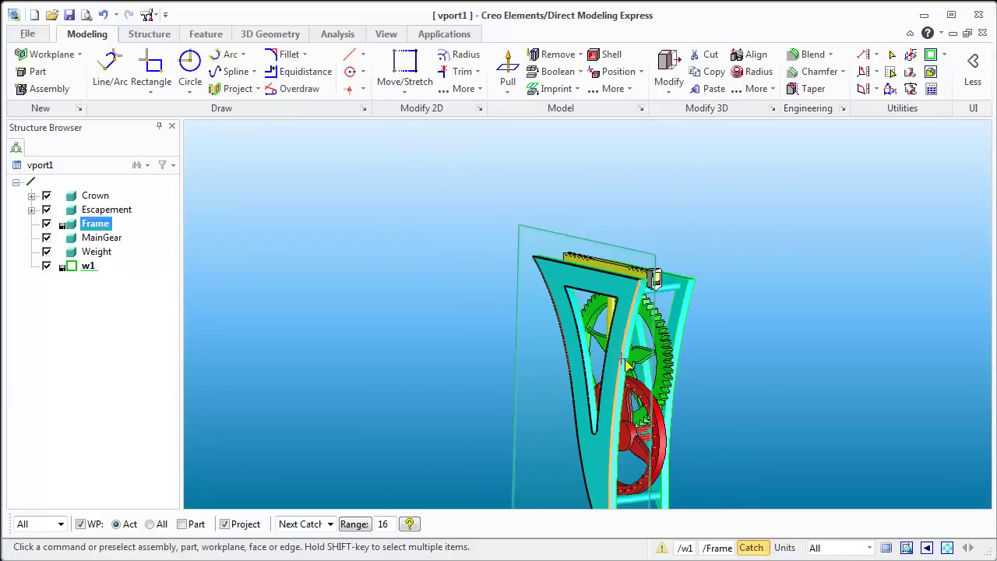
middle_click_drag(543, 357, 534, 336)
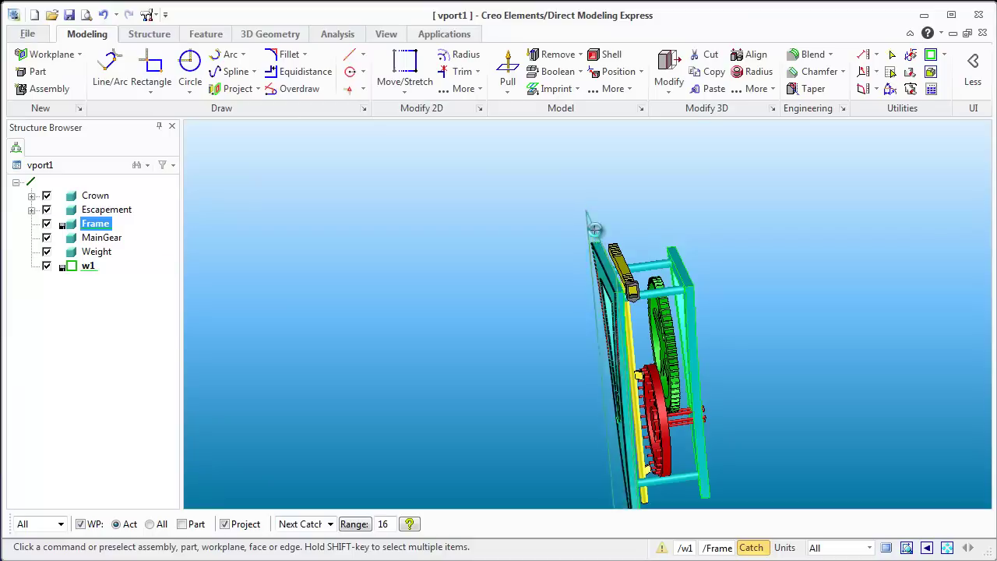
left_click(592, 238)
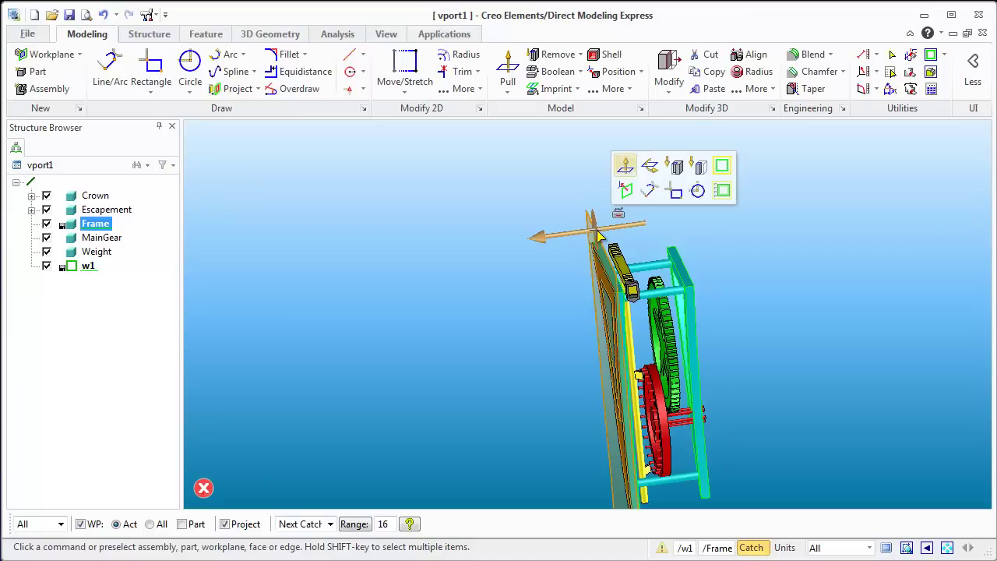
left_click(626, 190)
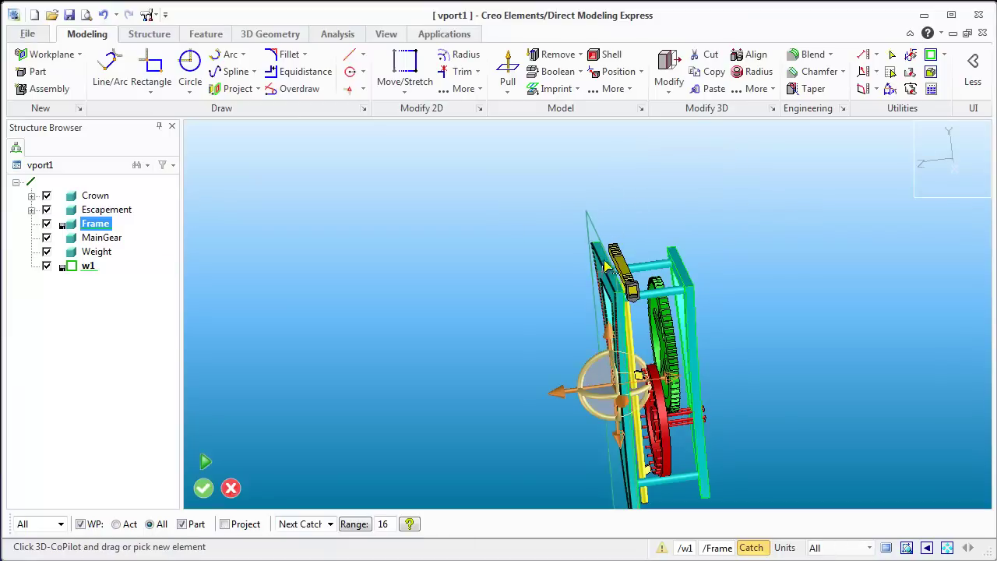
left_click_drag(557, 391, 685, 290)
middle_click_drag(685, 290, 706, 353)
scroll(706, 352, "up", 3)
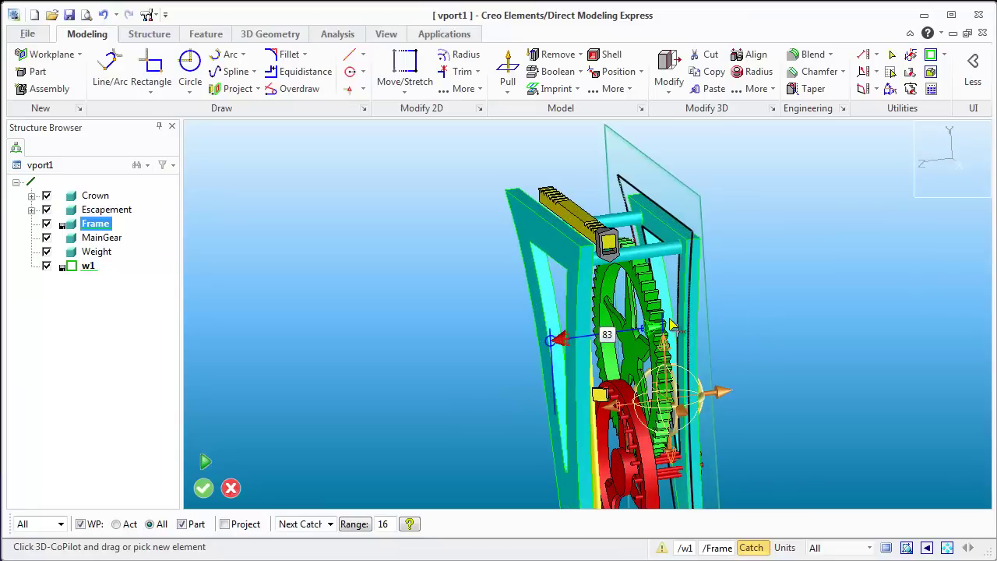
Step: Pull the moved w1 profile 10 units with Add Material into a second Frame plate
left_click(507, 69)
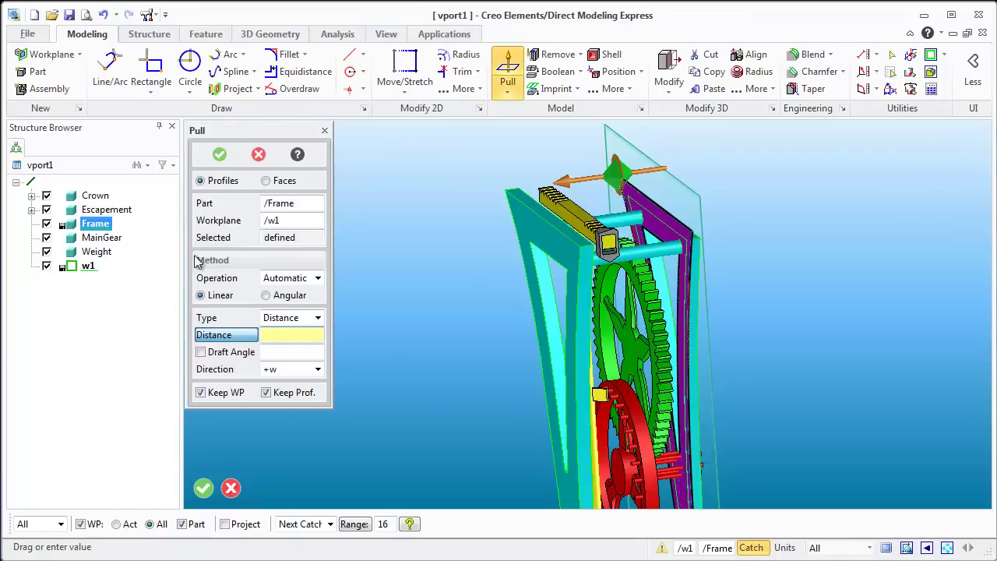
left_click(285, 284)
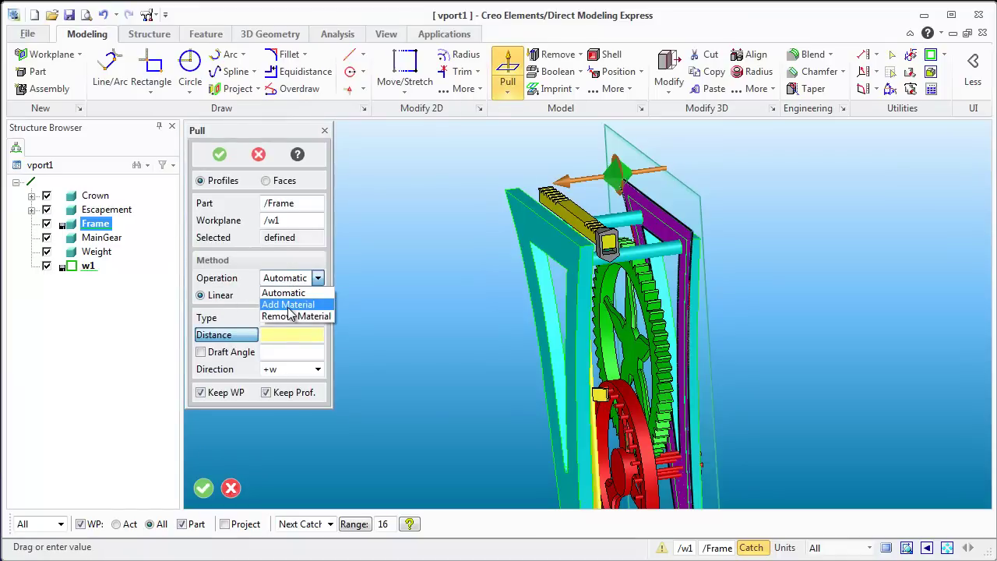
left_click(294, 305)
left_click_drag(591, 183, 682, 170)
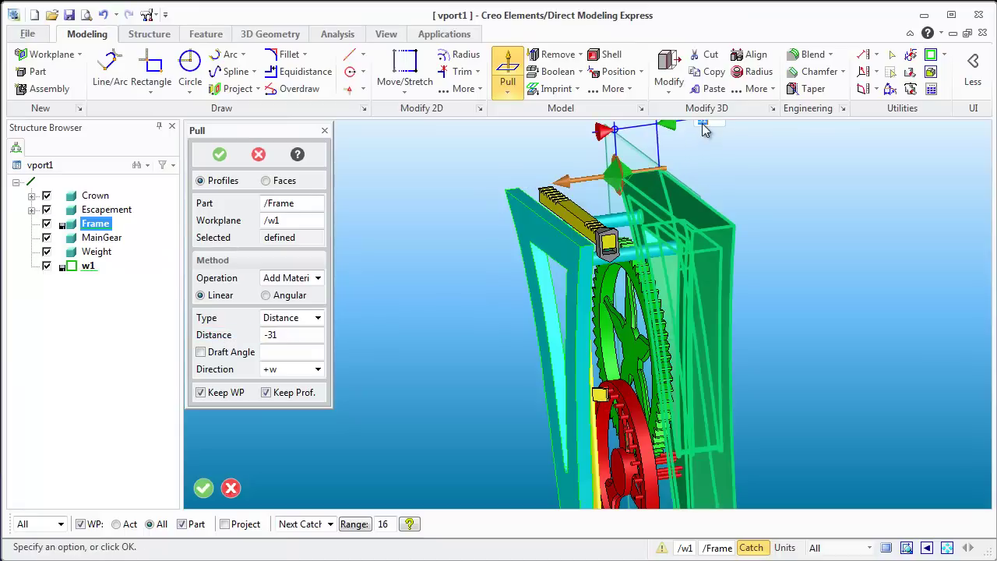
left_click_drag(701, 123, 697, 150)
middle_click(695, 298)
middle_click_drag(696, 298, 693, 327)
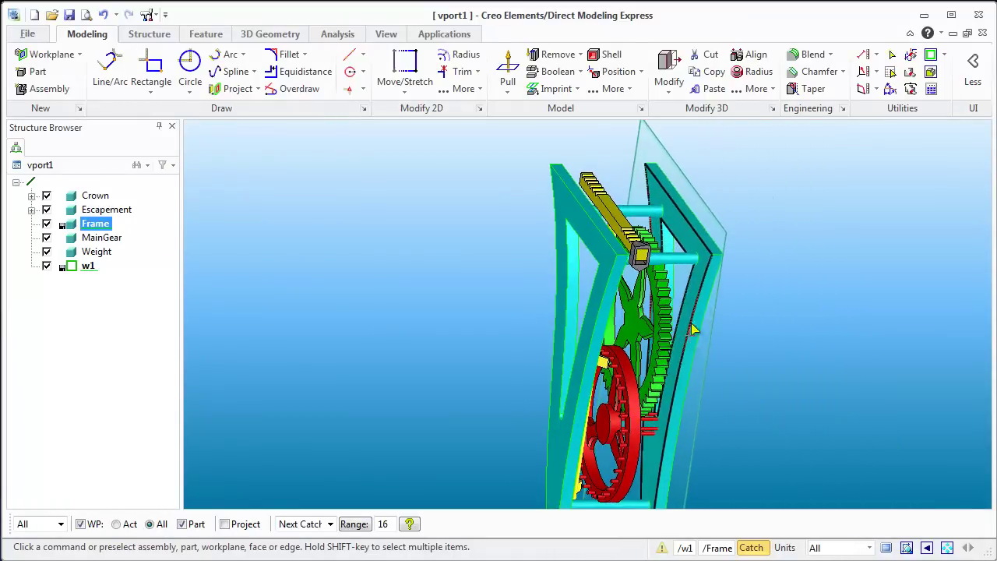
Step: Delete workplane w1 from the back plate
left_click(710, 215)
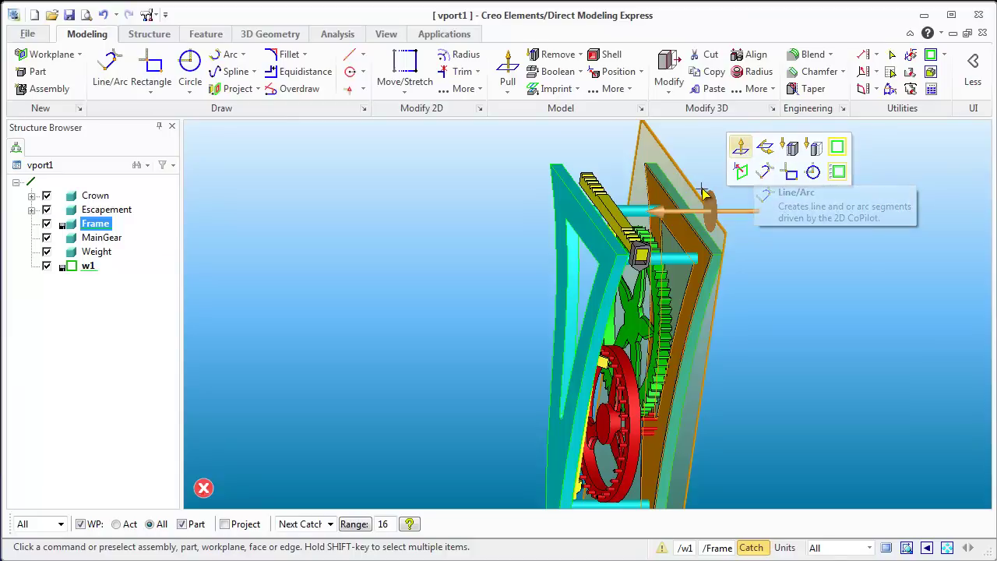
key("Delete")
middle_click_drag(708, 205, 690, 400)
Step: Select the lower cross rod and drag it with Move 3D to U 13, V -15
left_click(679, 411)
left_click(679, 398)
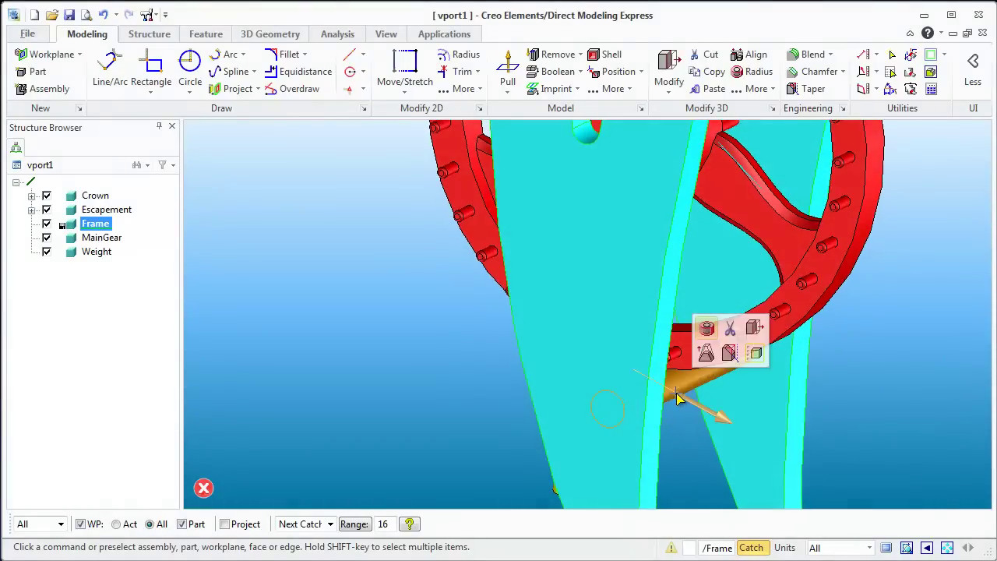
left_click(751, 350)
left_click_drag(683, 409, 721, 480)
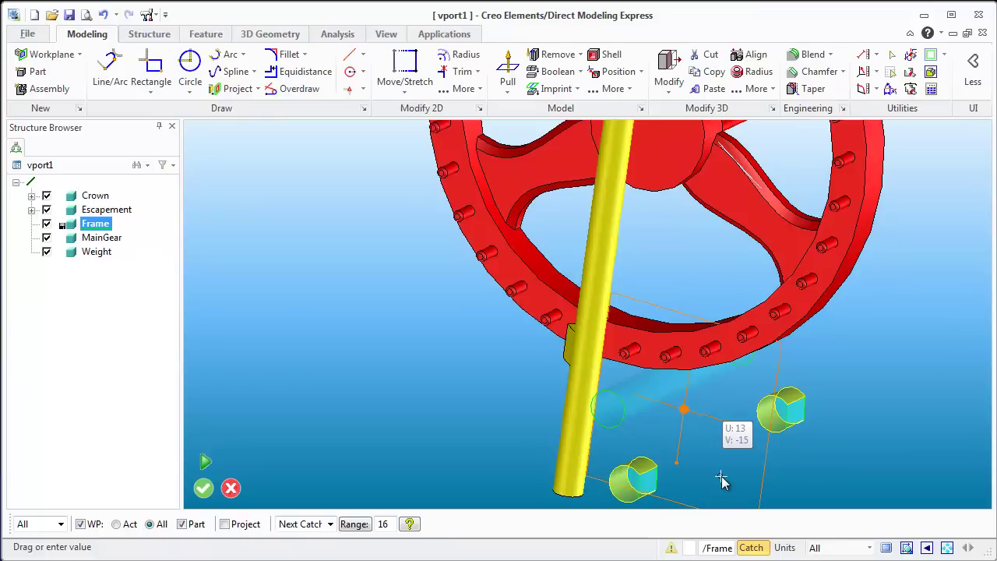
Step: Finish the first rod move, then undo it with Ctrl+Z after it splits Frame
mouse_move(724, 480)
left_mouse_down()
mouse_move(736, 476)
mouse_move(713, 457)
mouse_move(722, 467)
left_mouse_up()
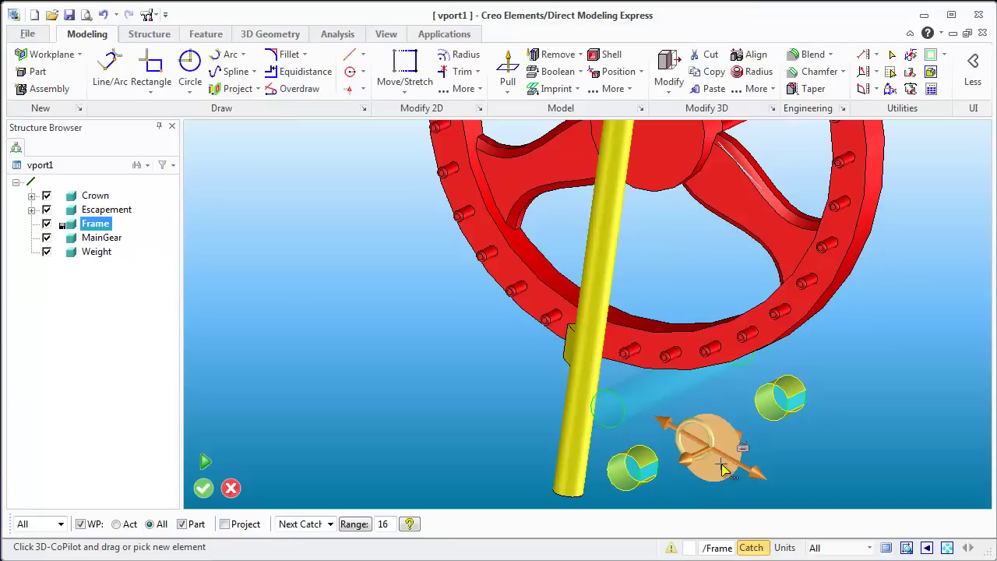
middle_click(720, 465)
middle_click_drag(728, 456, 710, 444)
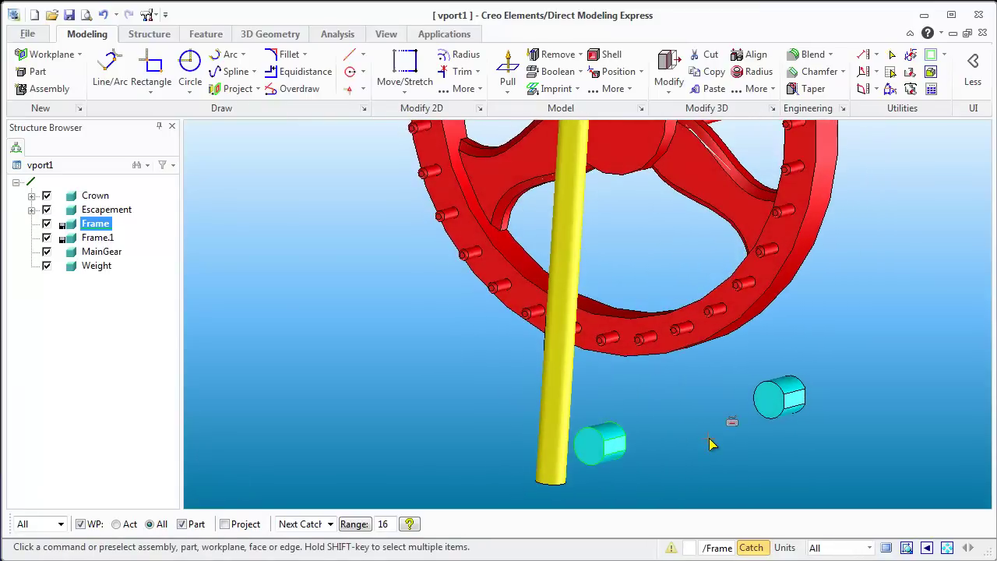
key("ctrl+z")
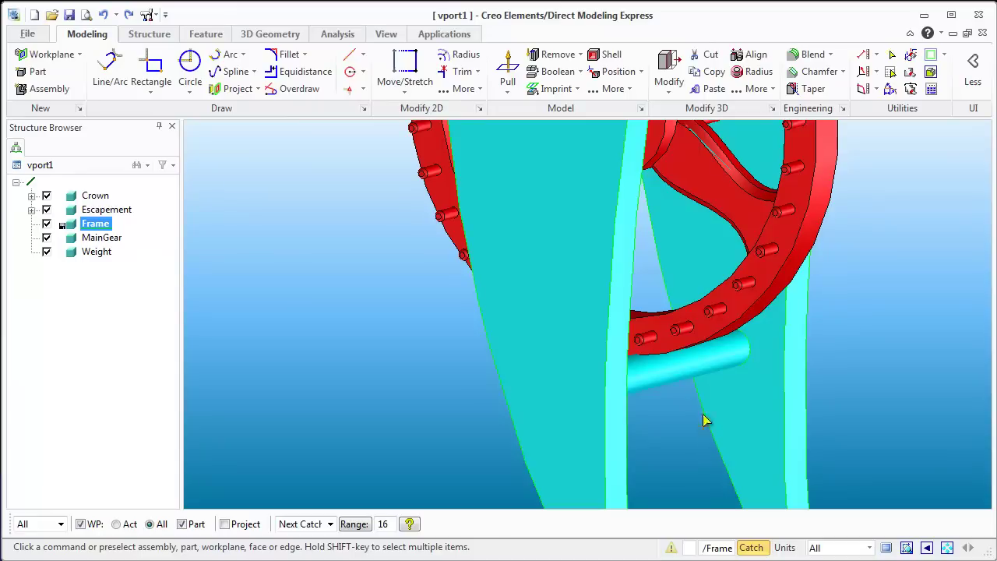
Step: Reselect the cross rod and move it down between the bottoms of both plates
left_click(674, 372)
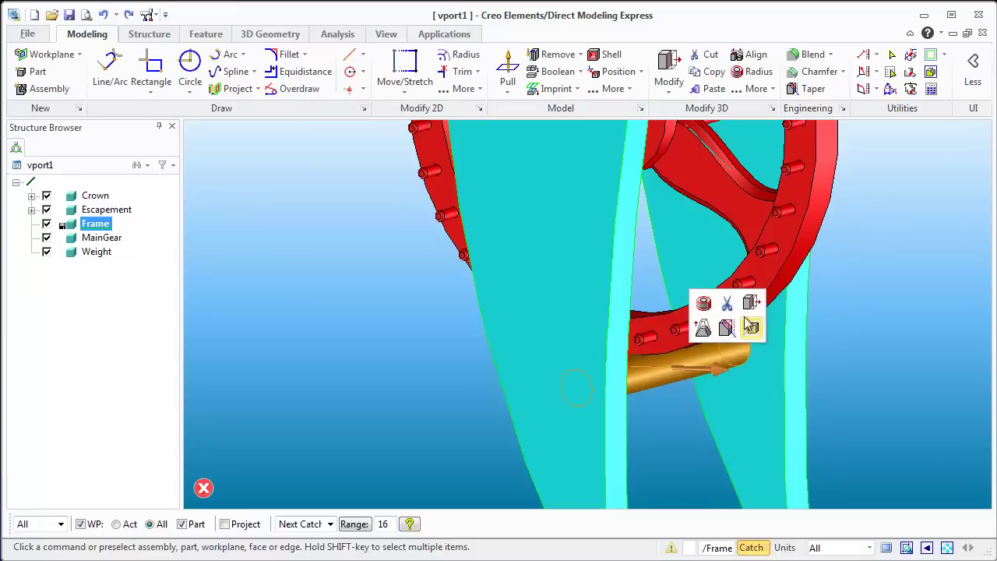
left_click(752, 318)
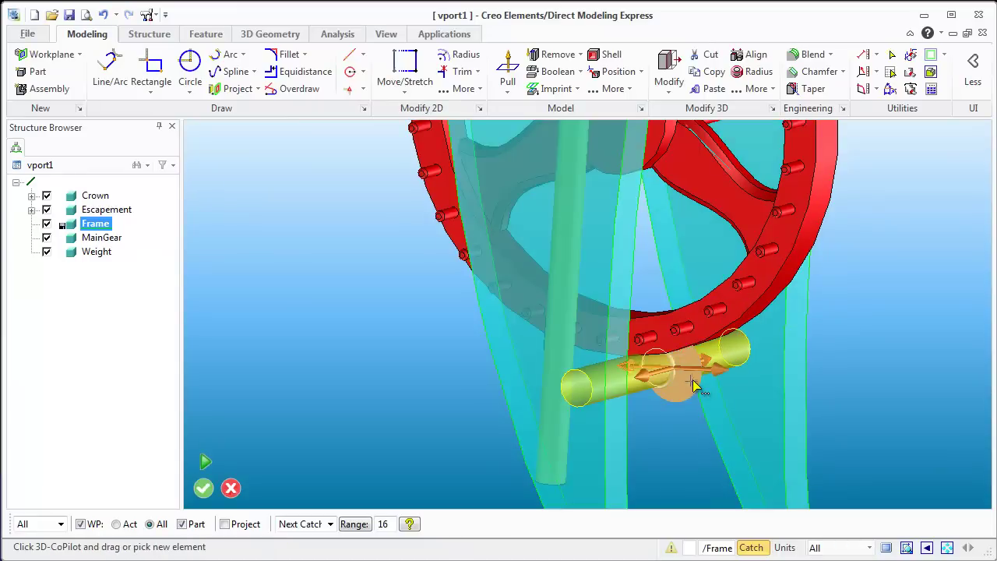
left_click_drag(690, 390, 710, 451)
scroll(709, 452, "down", 10)
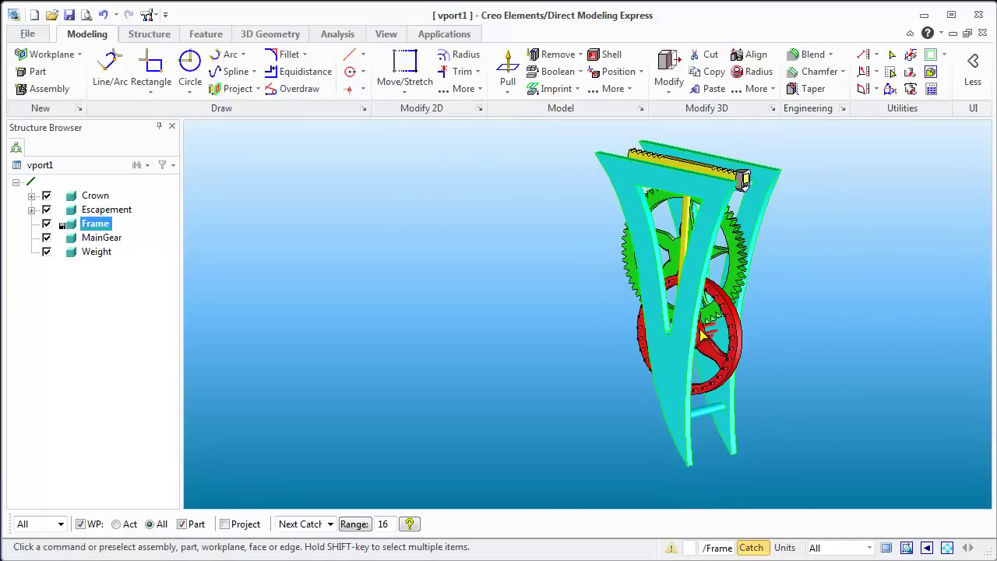
mouse_move(701, 334)
middle_mouse_down()
mouse_move(773, 314)
mouse_move(763, 287)
mouse_move(752, 318)
mouse_move(713, 332)
middle_mouse_up()
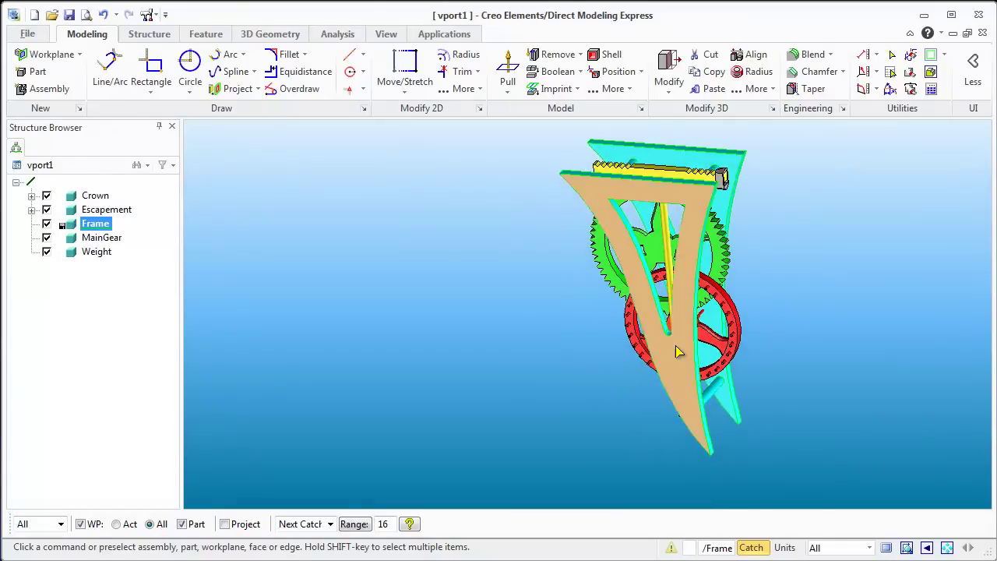
scroll(676, 352, "up", 5)
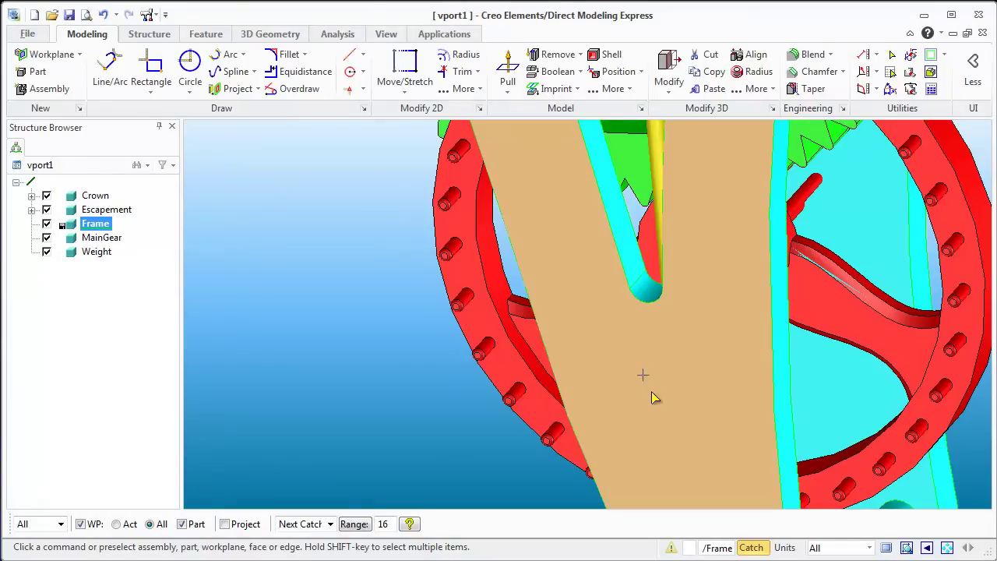
scroll(646, 302, "down", 5)
middle_click_drag(646, 303, 637, 269)
scroll(637, 268, "down", 3)
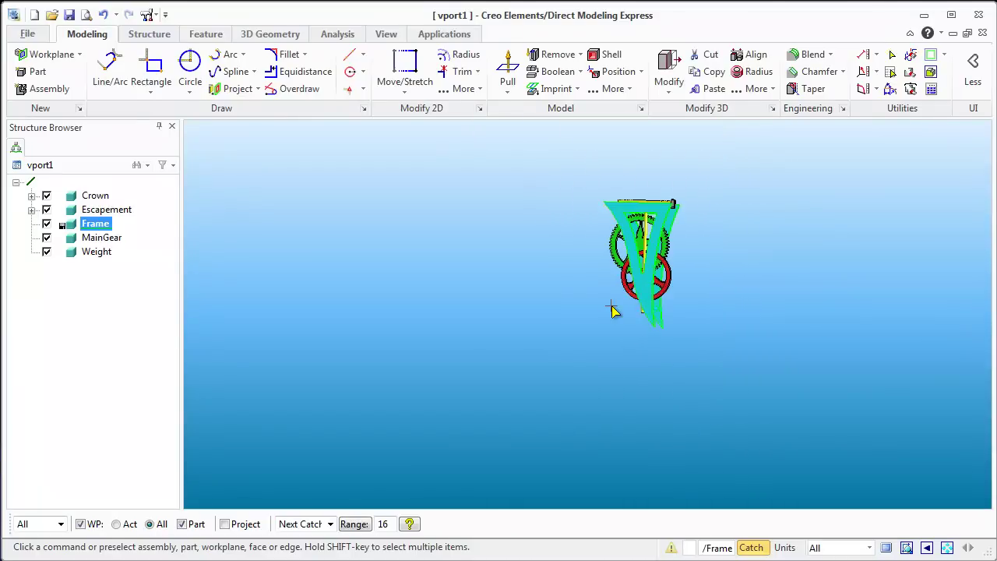
scroll(611, 312, "up", 3)
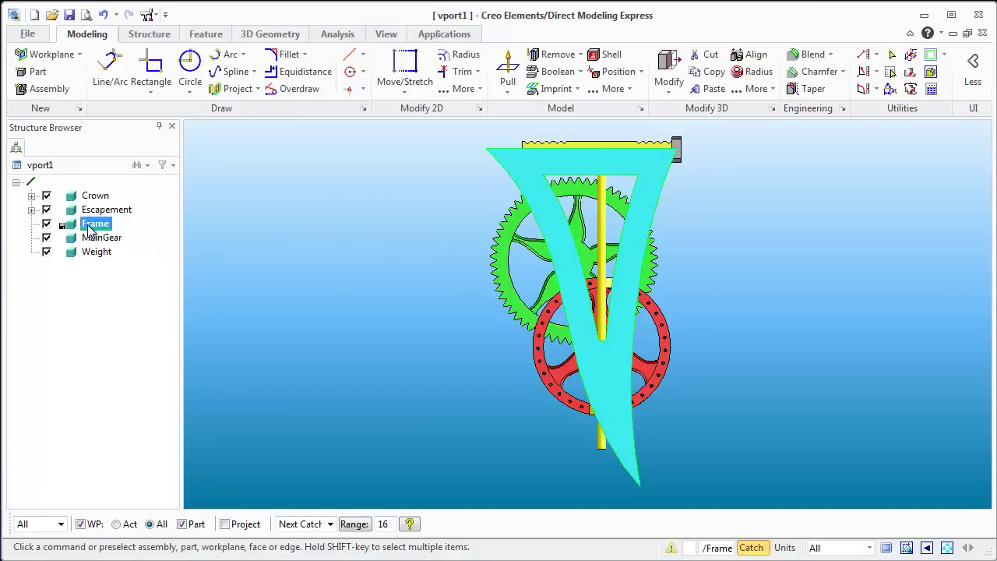
Step: Hide the Frame part and set Escapement as the active part
right_click(92, 227)
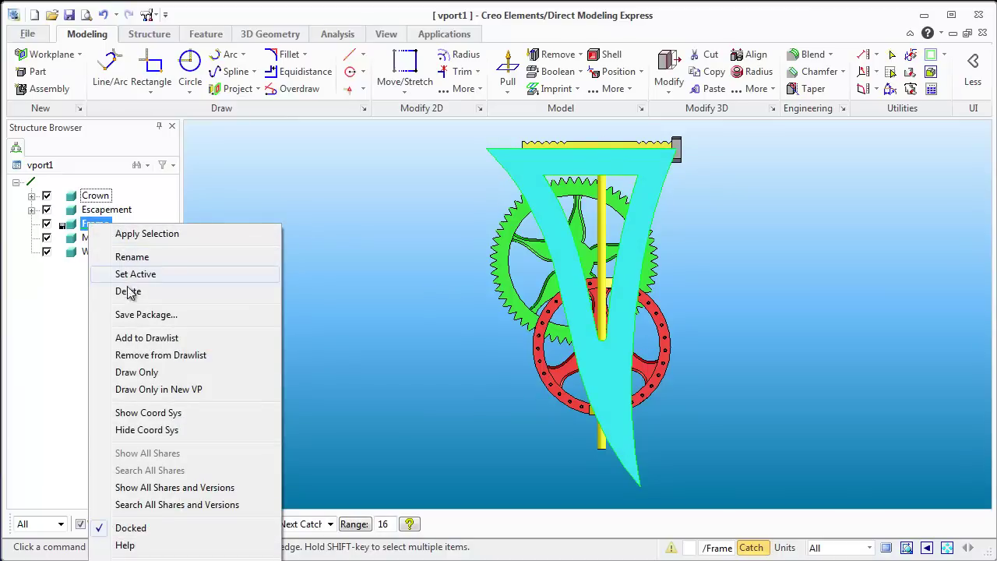
left_click(47, 224)
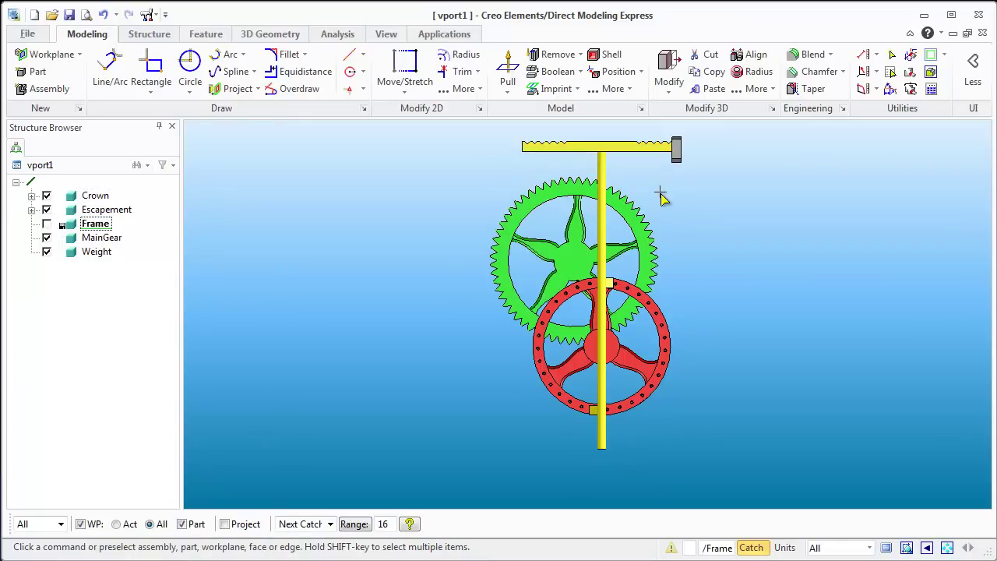
left_click(609, 152)
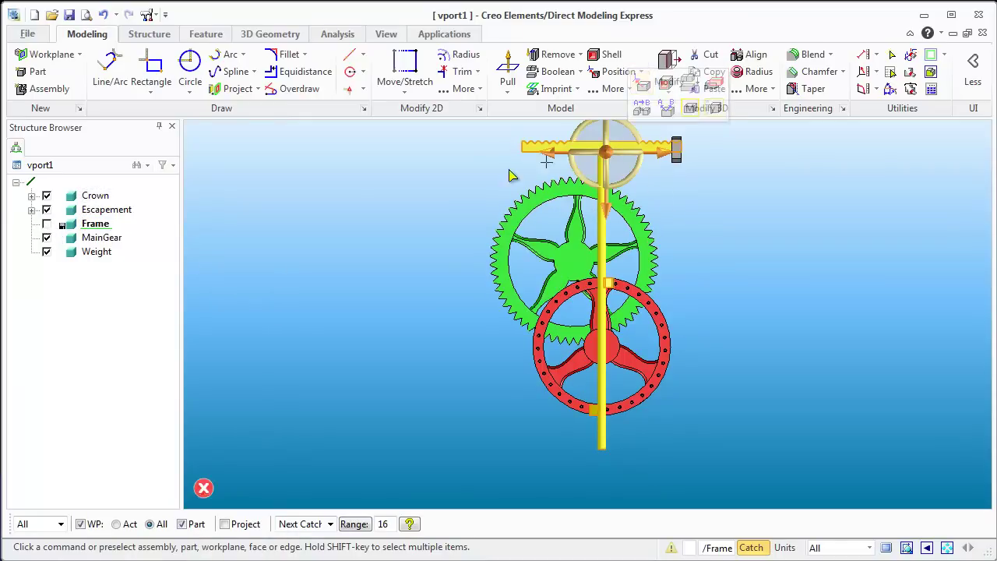
right_click(100, 214)
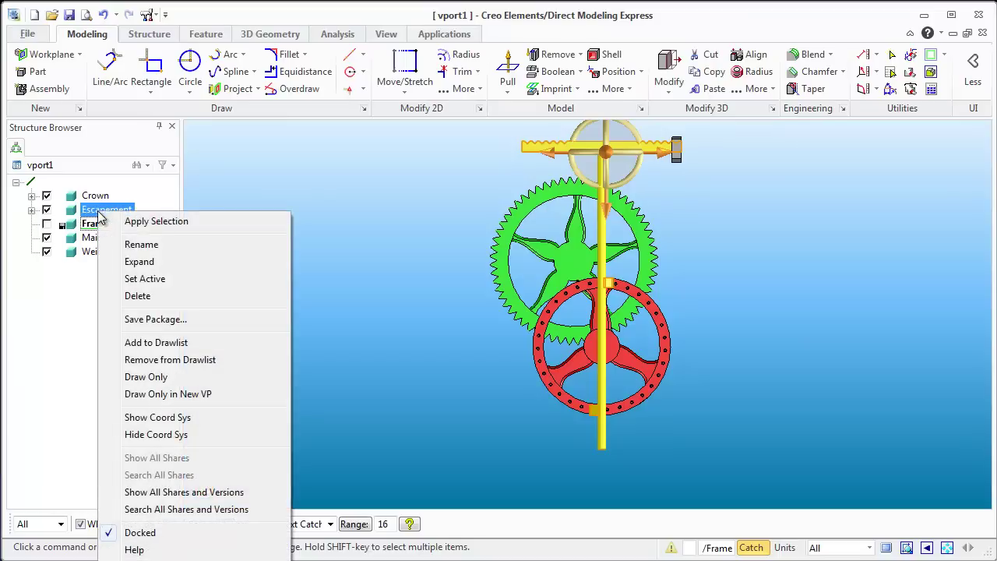
left_click(162, 282)
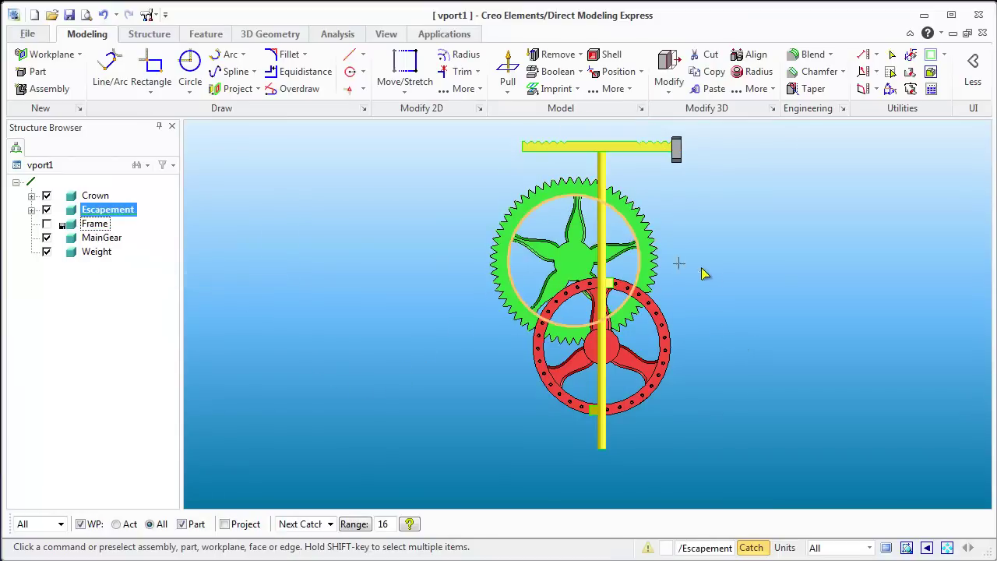
Step: Box-select the escapement bar, confirm clearing the selection, and hide the Weight part
scroll(701, 269, "down", 3)
scroll(670, 187, "up", 2)
scroll(659, 171, "up", 3)
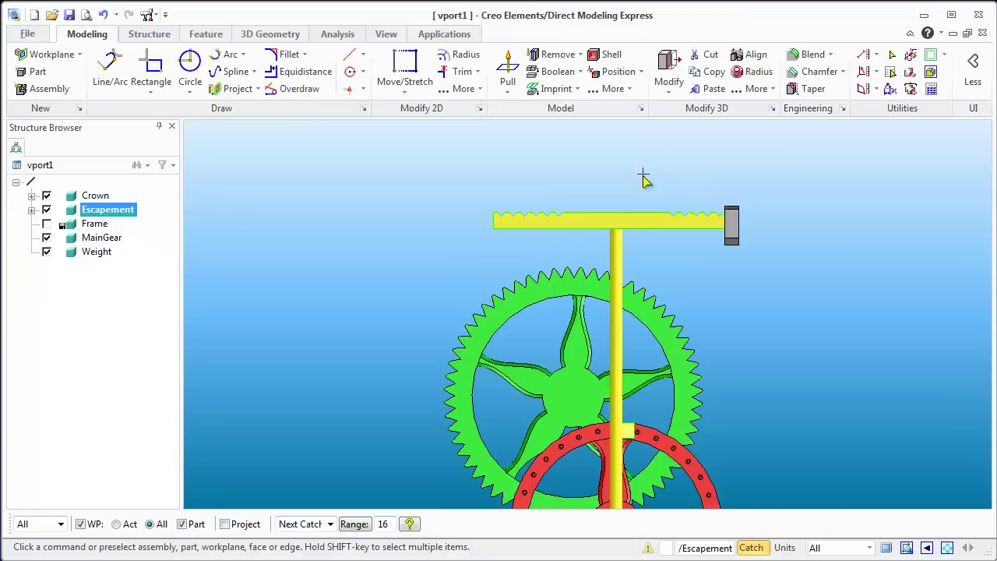
left_click_drag(460, 179, 762, 245)
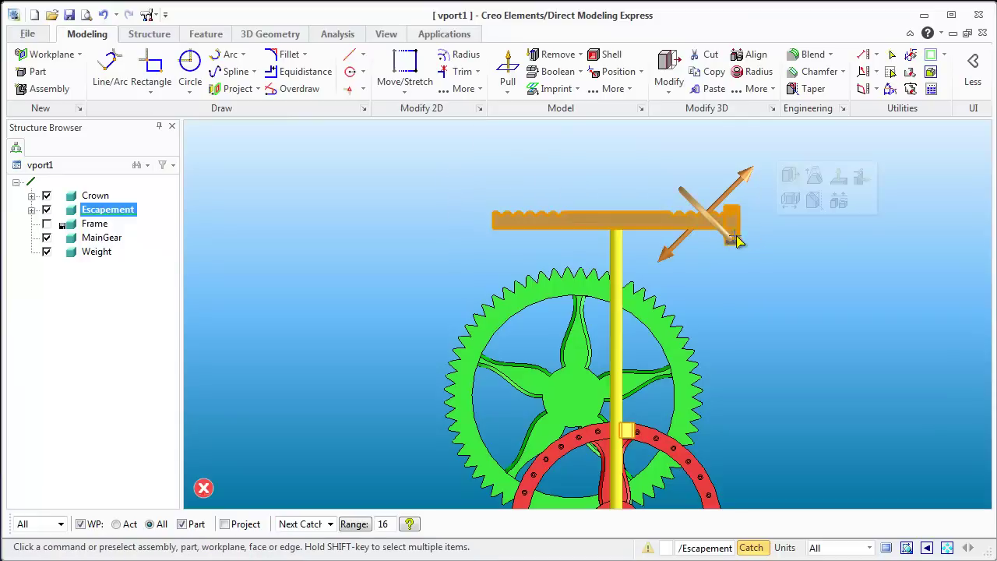
left_click(348, 279)
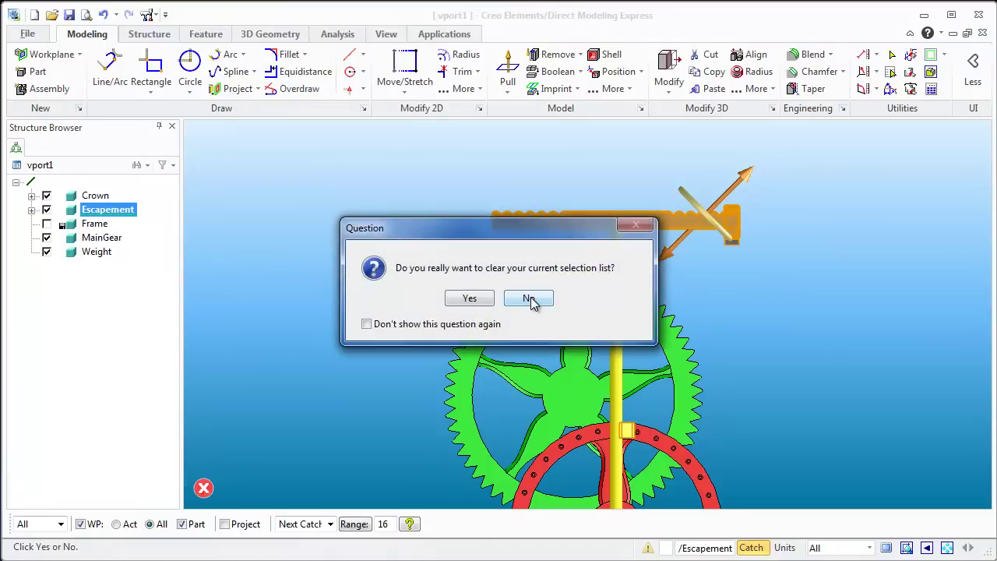
left_click(530, 300)
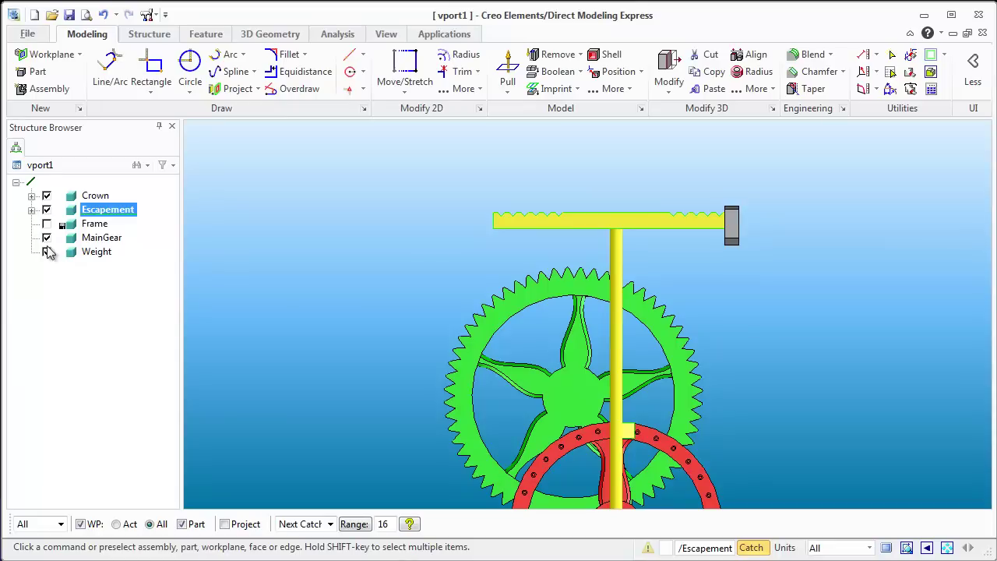
left_click(47, 251)
left_click_drag(439, 182, 775, 251)
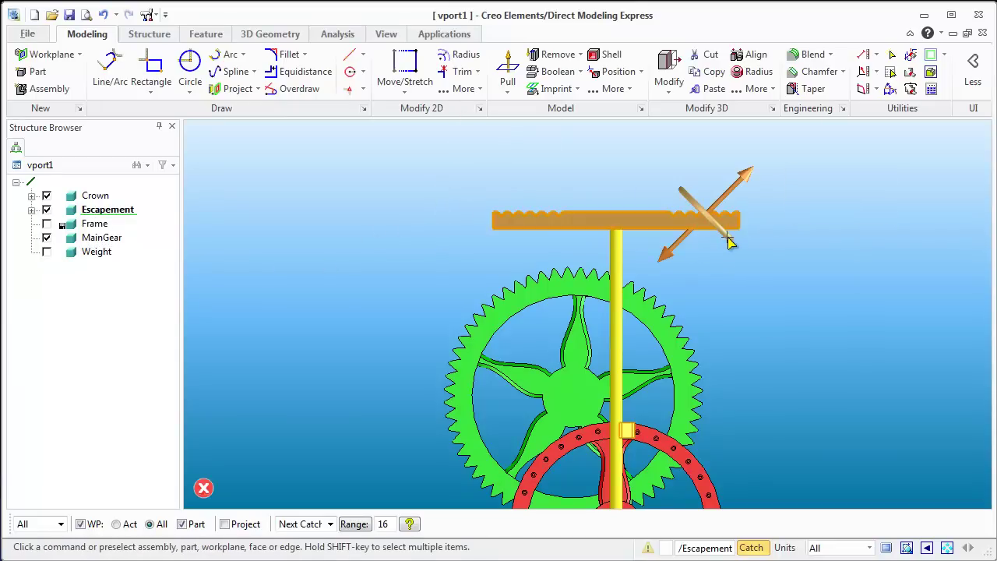
Step: Tilt the escapement bar about its length with Move 3D anchored on its edge
right_click(627, 223)
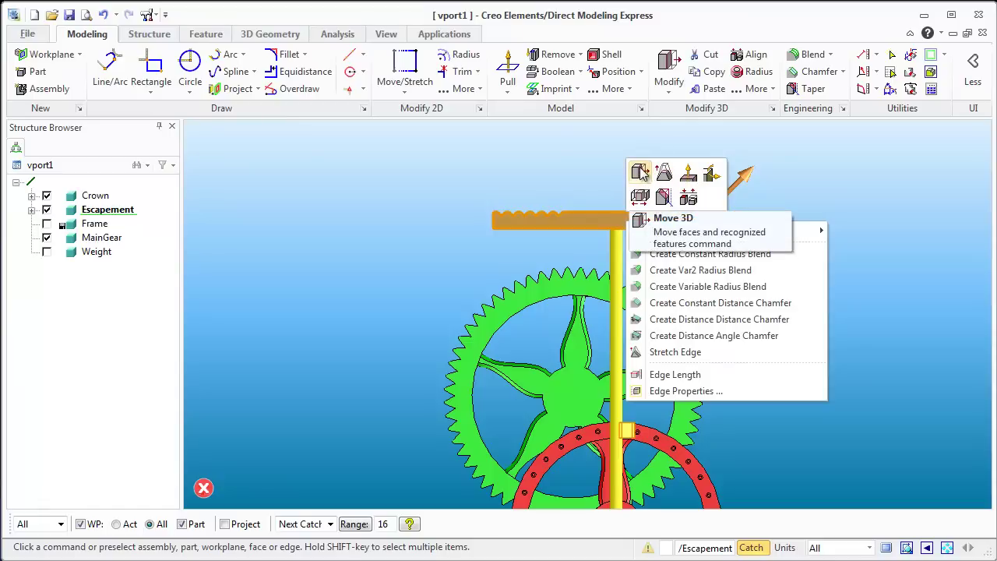
left_click(640, 173)
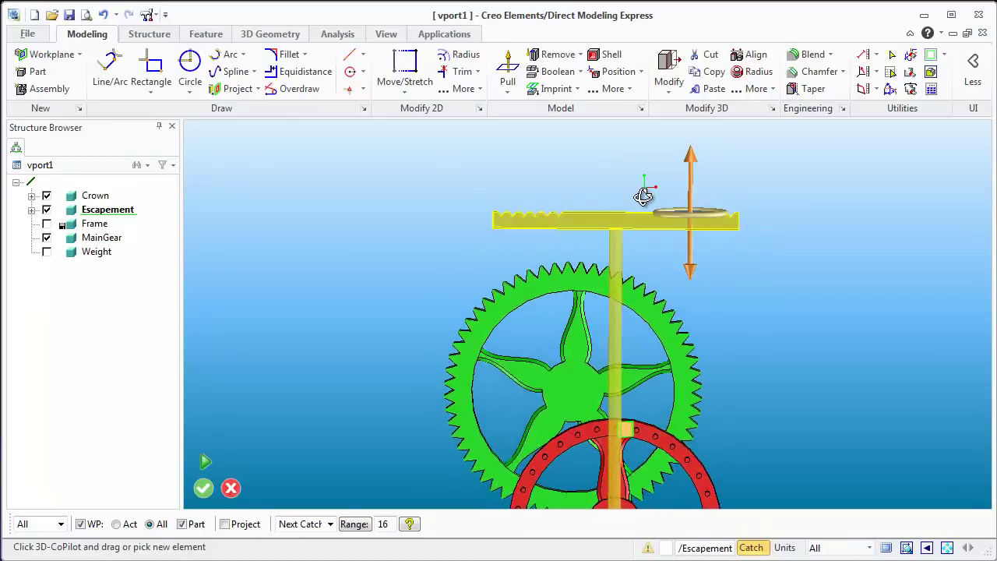
scroll(686, 171, "up", 3)
scroll(676, 213, "up", 2)
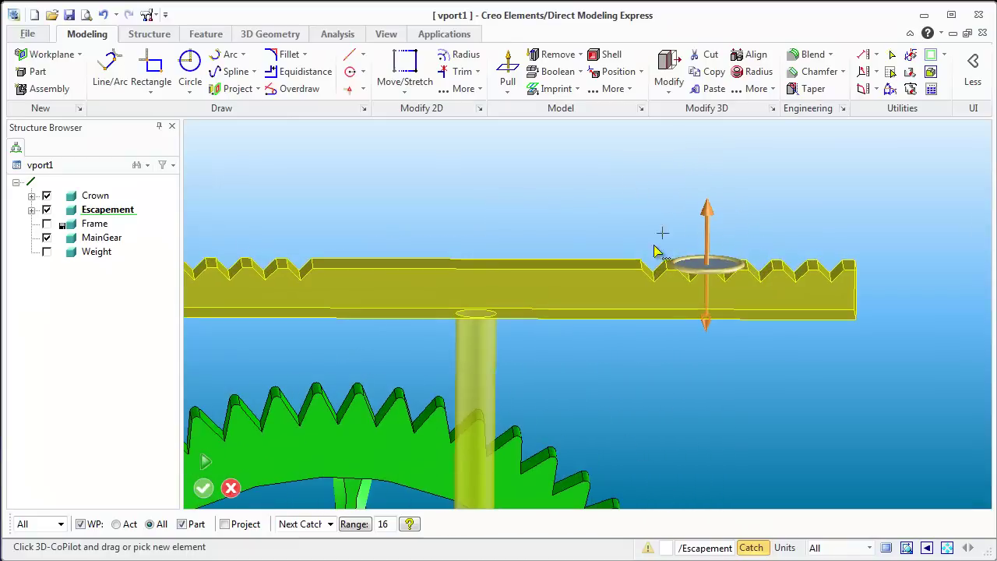
left_click(596, 277)
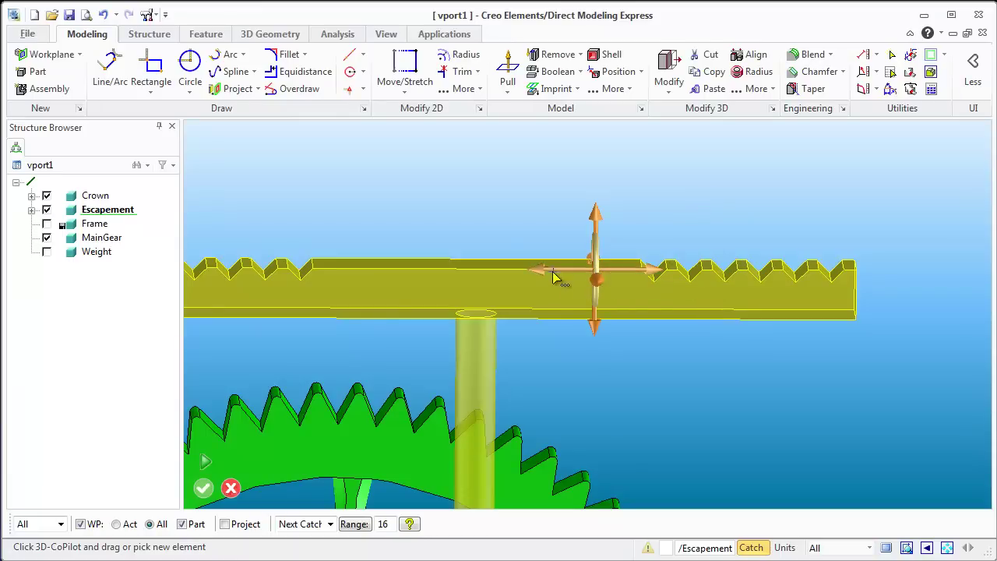
middle_click_drag(597, 279, 669, 262)
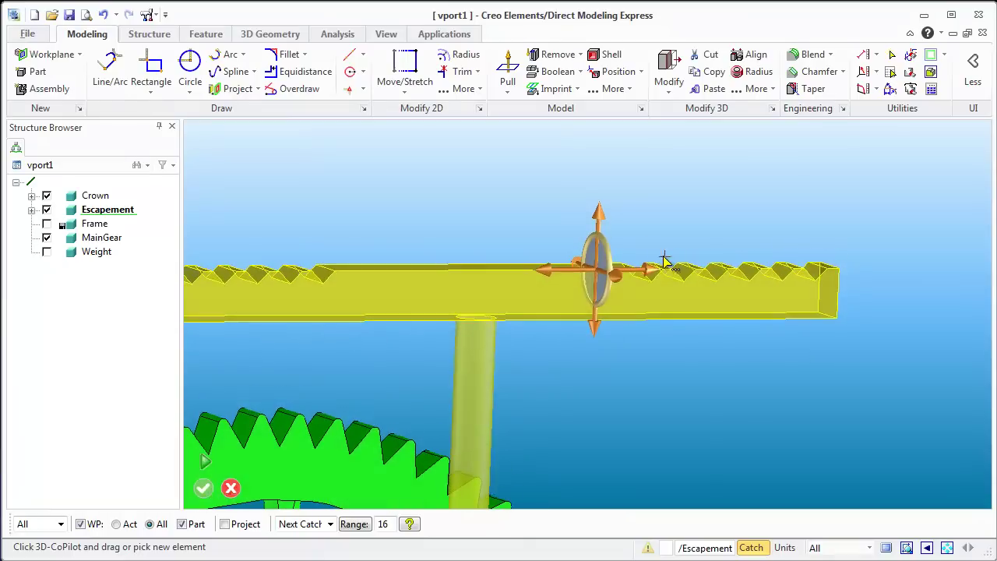
left_click_drag(606, 261, 614, 123)
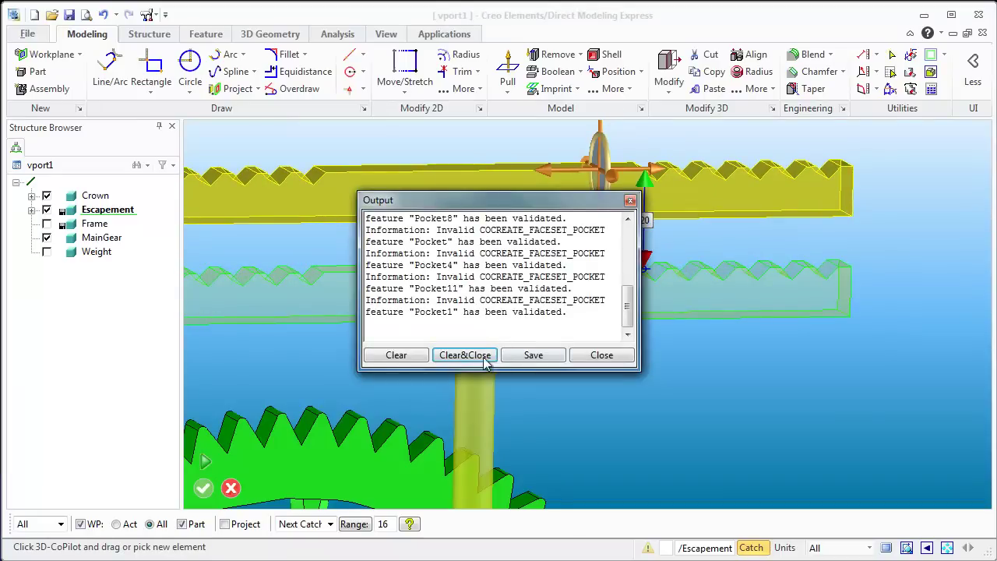
Step: Finish the move and clear the Output window messages
left_click(472, 355)
left_click(556, 351)
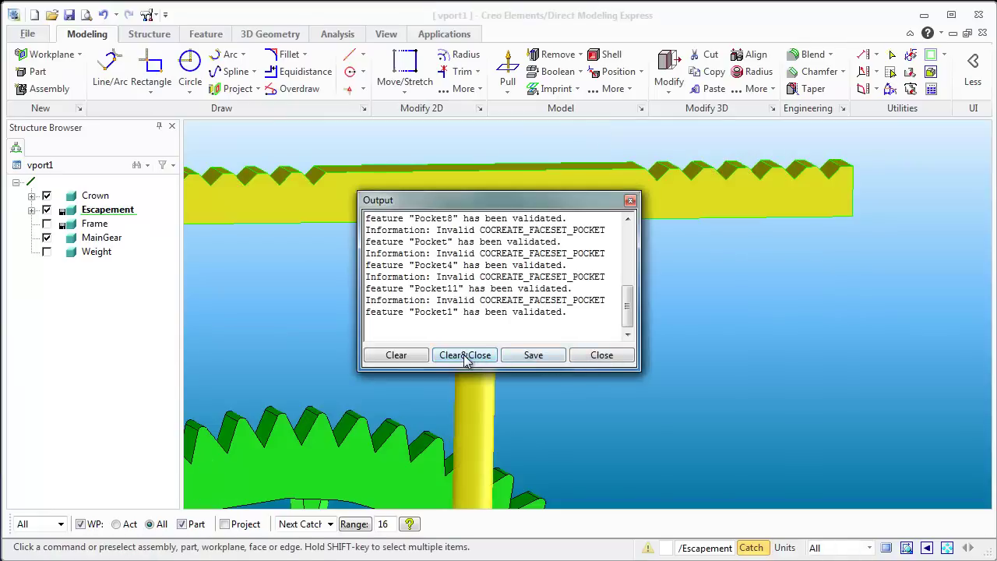
left_click(465, 357)
scroll(623, 354, "down", 3)
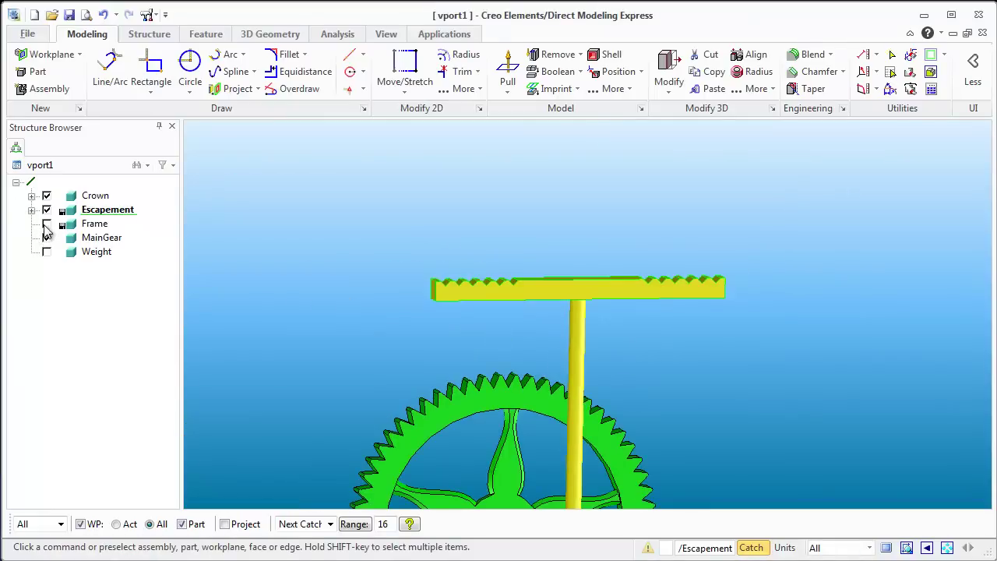
Step: Show Frame and Weight again and orbit around the full clock assembly
left_click(46, 224)
left_click(46, 252)
middle_click_drag(498, 335, 423, 318)
middle_click_drag(651, 290, 650, 311)
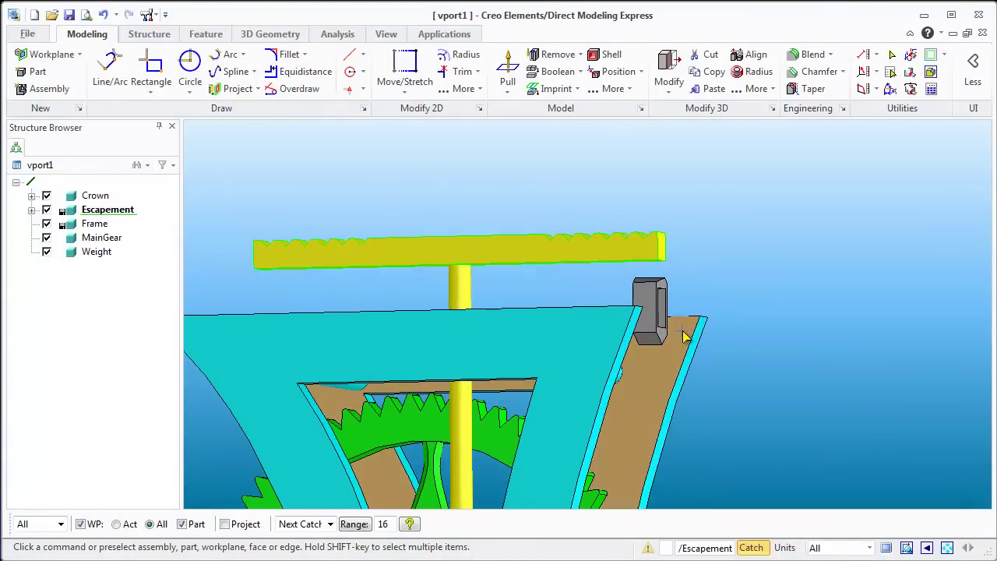
scroll(673, 354, "down", 2)
middle_click_drag(673, 354, 683, 421)
Step: Orbit and zoom to a frontal view of the frame plates and raised rack
scroll(637, 364, "up", 5)
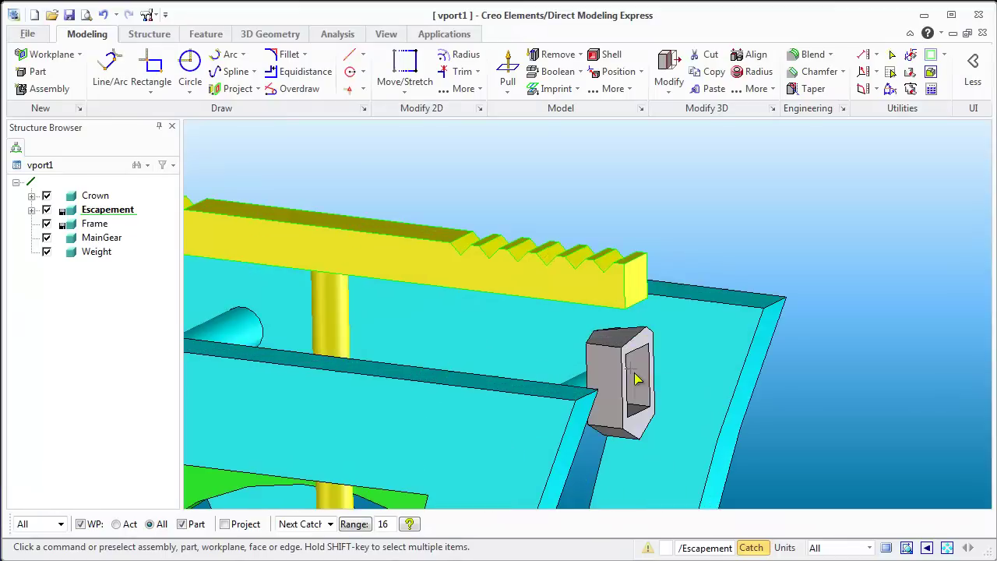
middle_click_drag(637, 368, 621, 347)
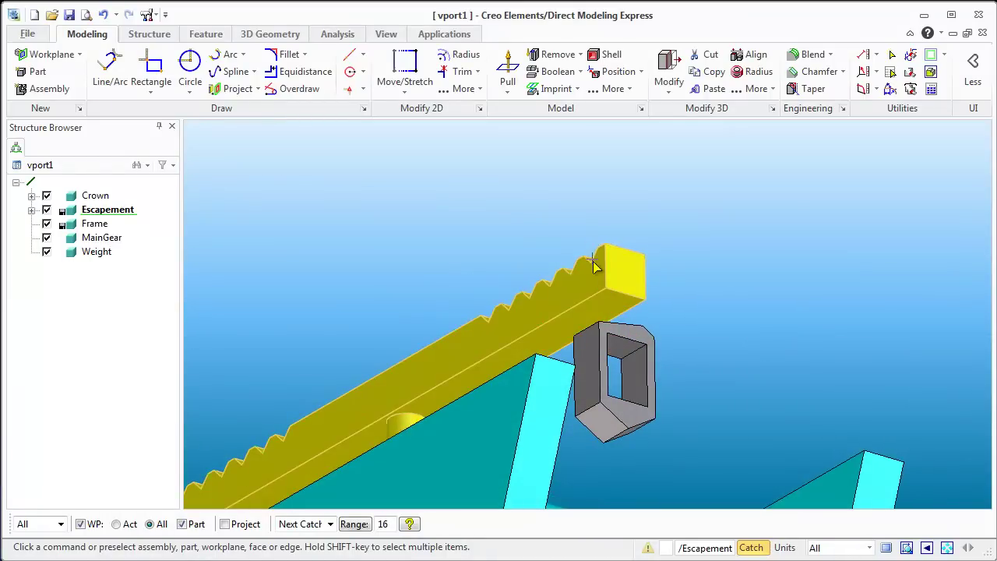
scroll(596, 389, "down", 10)
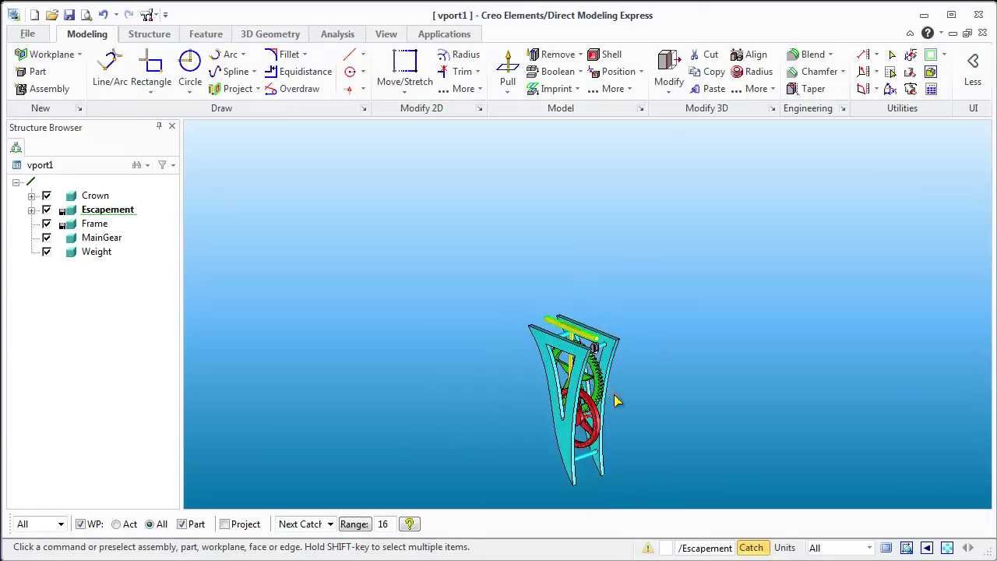
scroll(616, 401, "up", 5)
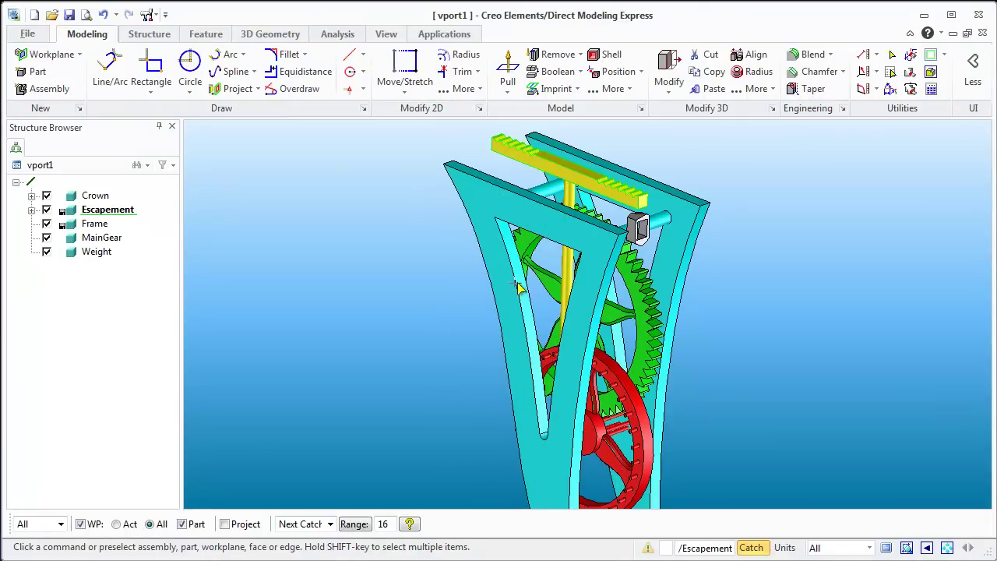
middle_click_drag(512, 374, 596, 338)
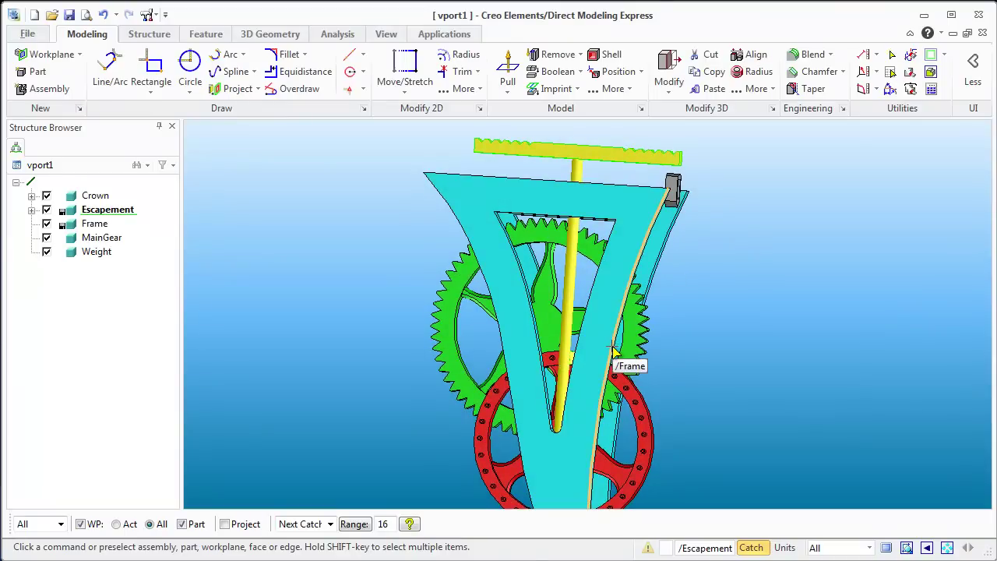
middle_click_drag(598, 347, 503, 345)
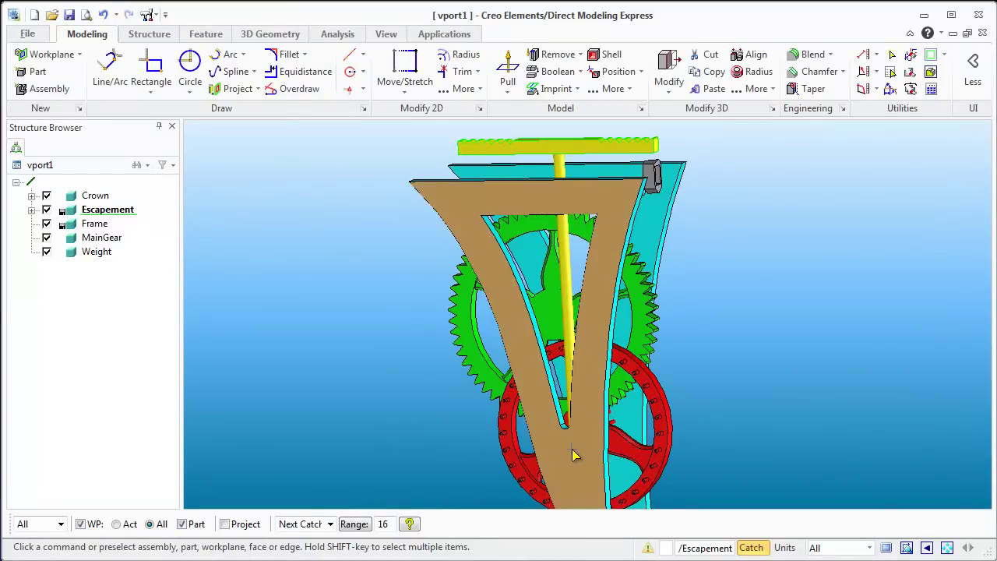
scroll(577, 454, "up", 5)
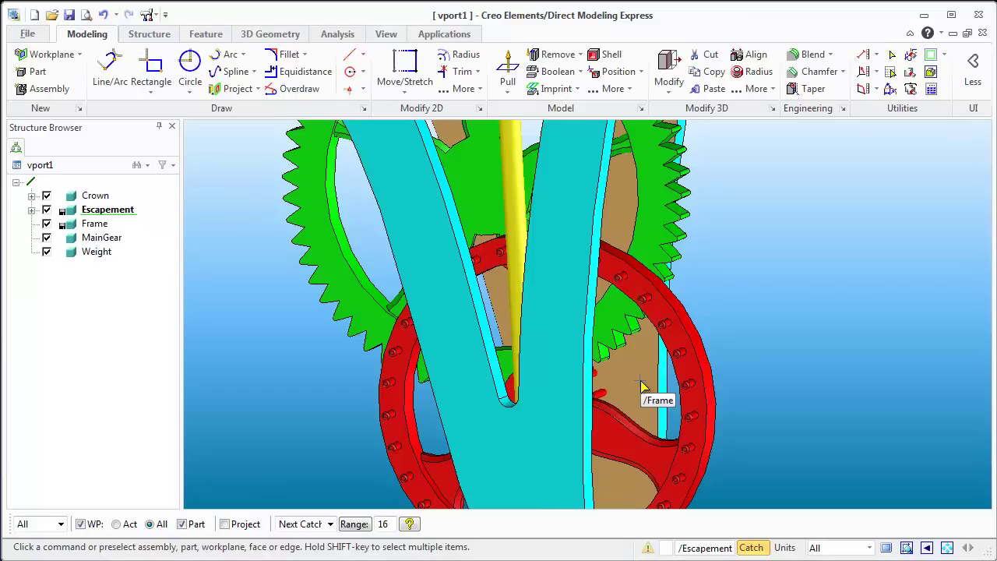
scroll(729, 379, "down", 5)
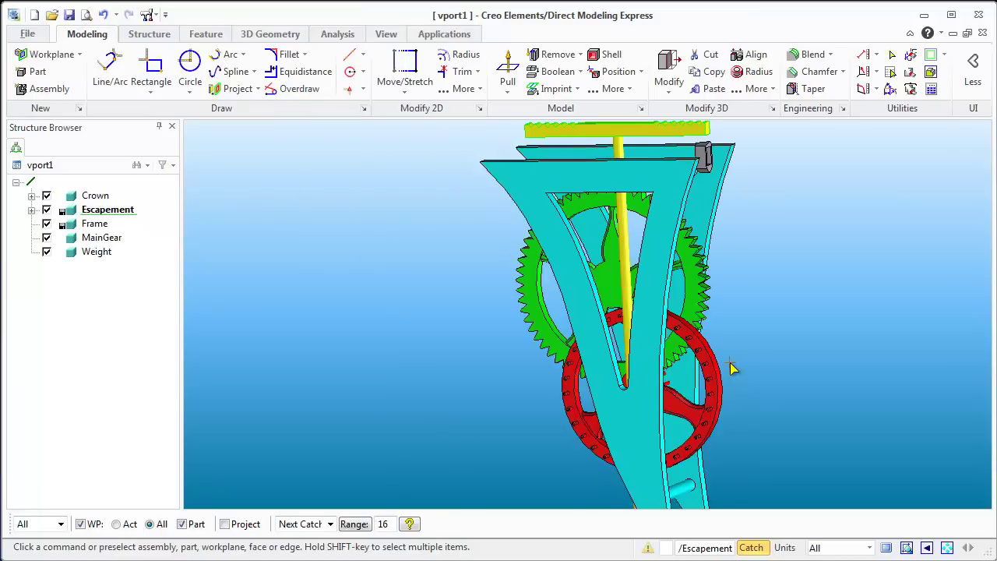
scroll(761, 400, "up", 4)
middle_click_drag(734, 467, 696, 460)
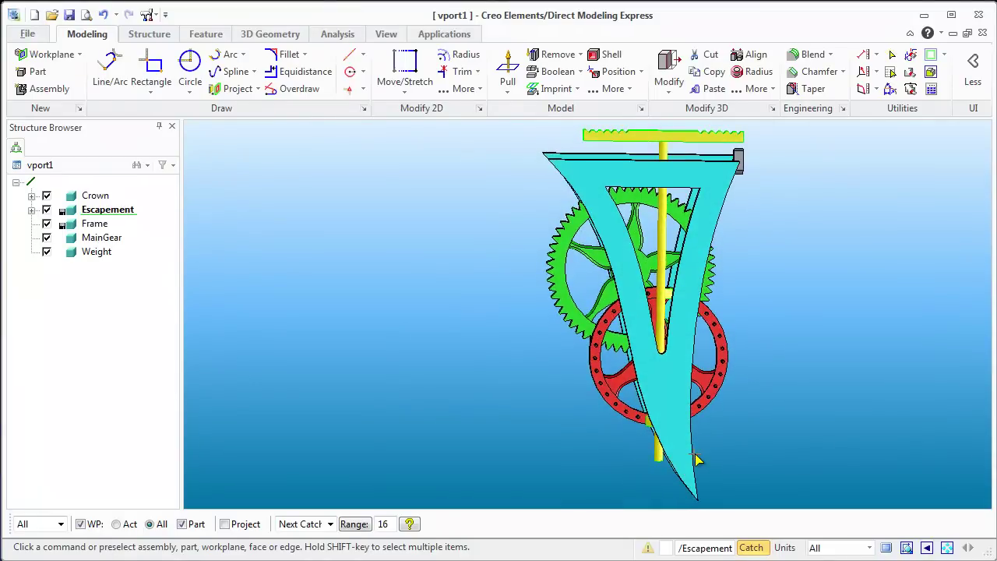